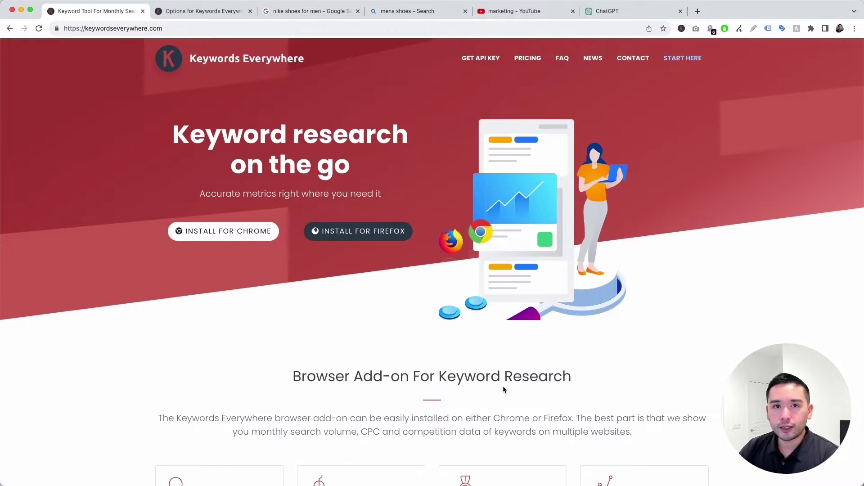
# Step: Open the FAQ page from the keywordseverywhere.com top navigation bar
pyautogui.click(569, 63)
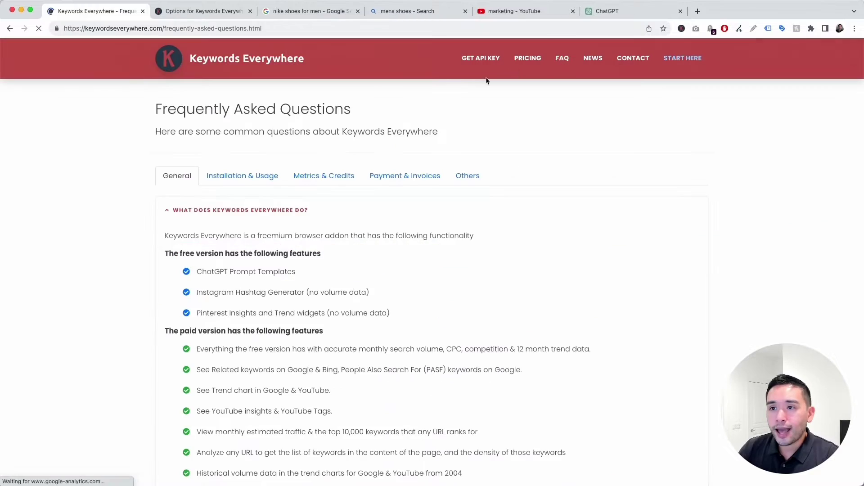
# Step: Show the Metrics & Credits questions and expand the 'How do credits work?' answer
pyautogui.click(332, 176)
pyautogui.scroll(-10, 333, 180)
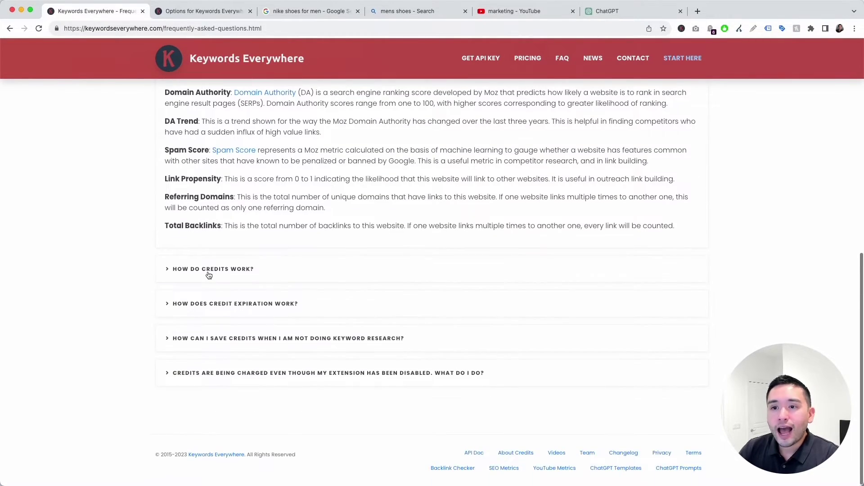
pyautogui.click(209, 274)
pyautogui.scroll(-2, 207, 272)
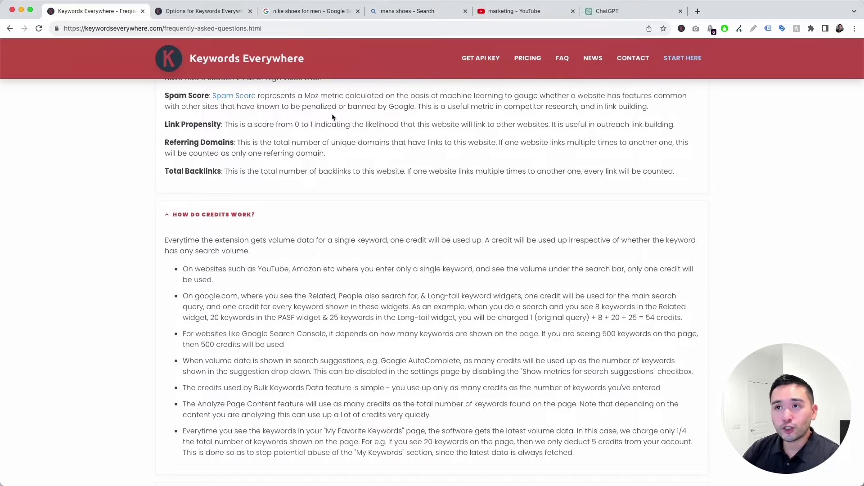
# Step: Go to the 'nike shoes for men' Google results and briefly view the Keywords Everywhere popup
pyautogui.click(329, 16)
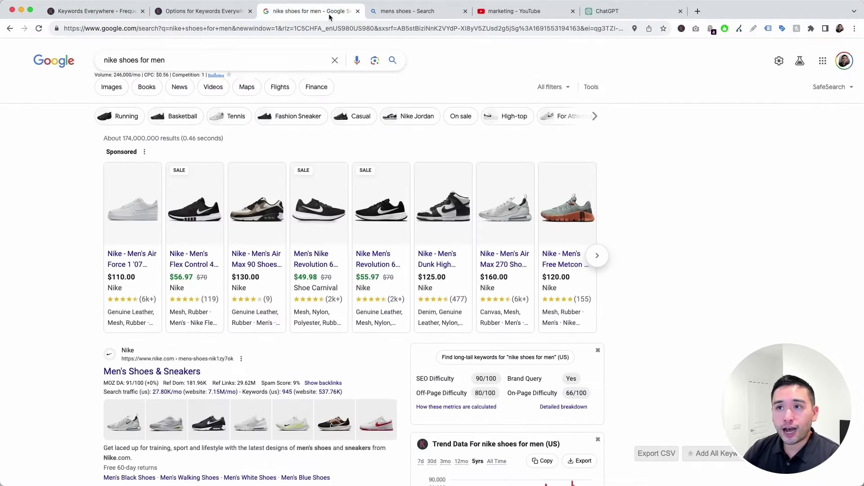
pyautogui.click(682, 28)
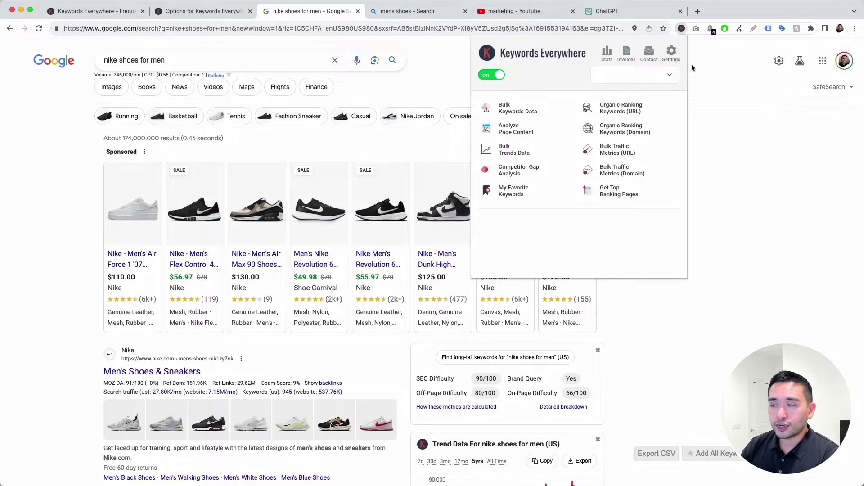
pyautogui.click(708, 72)
# Step: Scroll through the trending, related and People Also Search For keyword panels
pyautogui.scroll(-3, 499, 324)
pyautogui.scroll(-7, 499, 323)
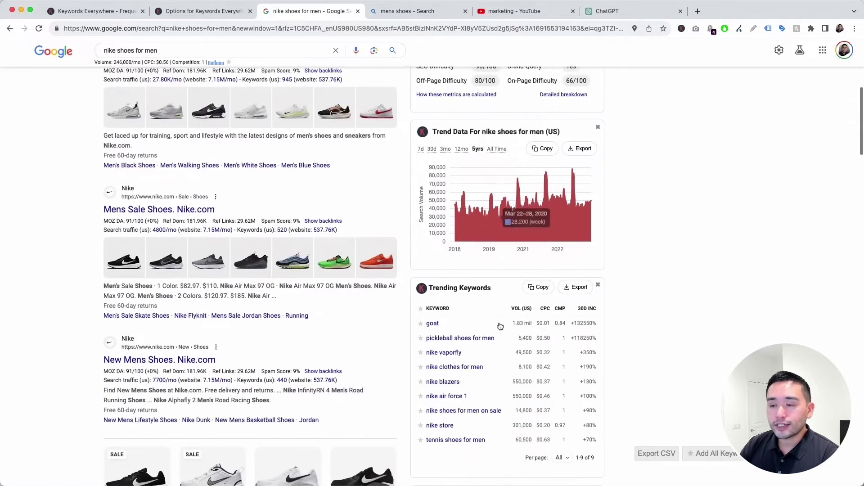
pyautogui.scroll(-3, 495, 324)
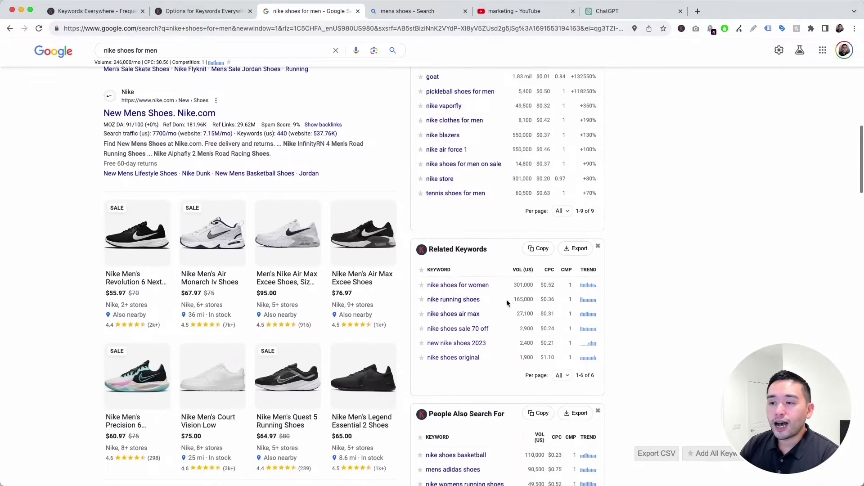
pyautogui.scroll(3, 506, 343)
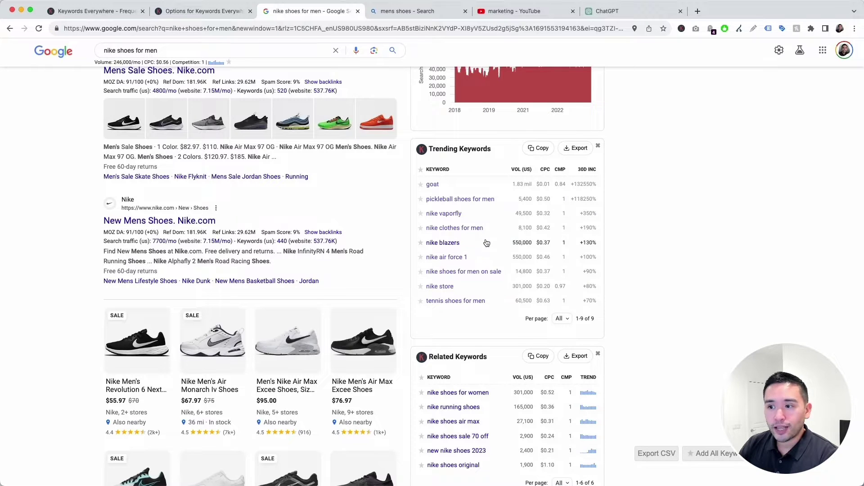
pyautogui.scroll(-5, 486, 243)
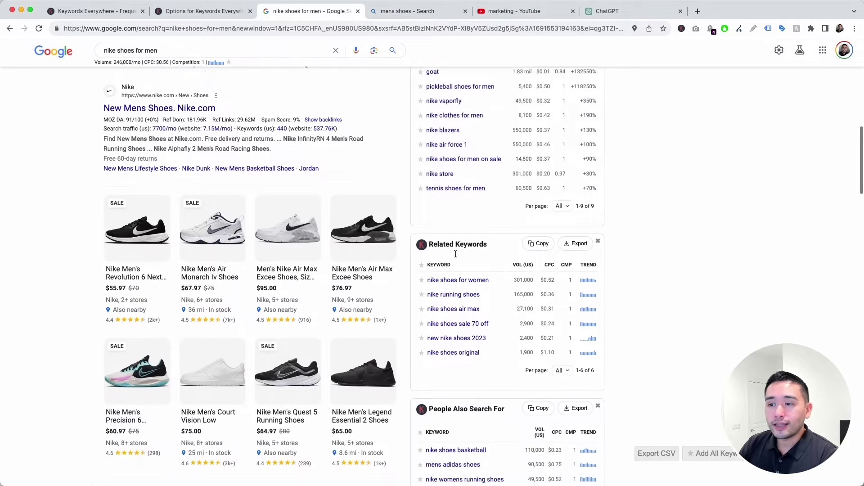
pyautogui.scroll(-3, 455, 254)
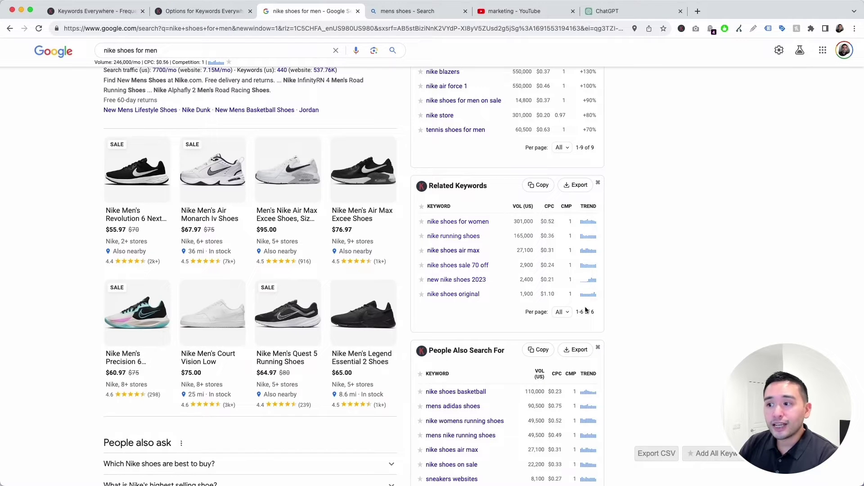
pyautogui.scroll(-3, 462, 217)
pyautogui.scroll(-3, 462, 216)
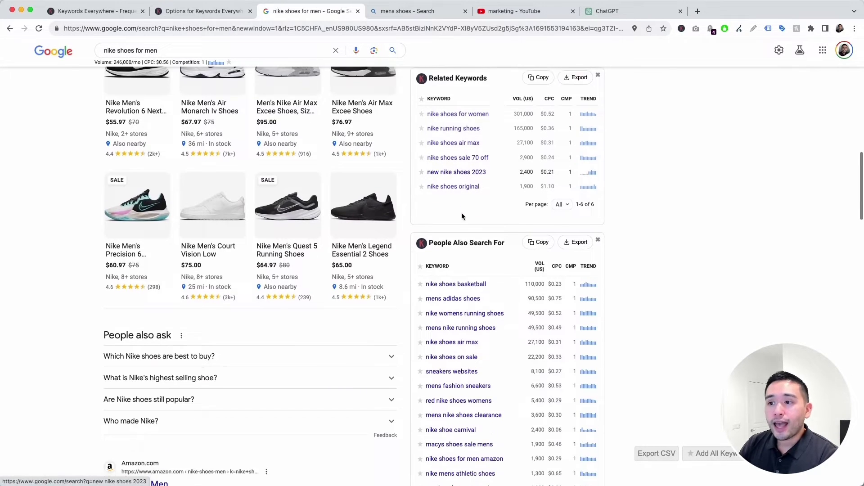
pyautogui.scroll(-15, 482, 232)
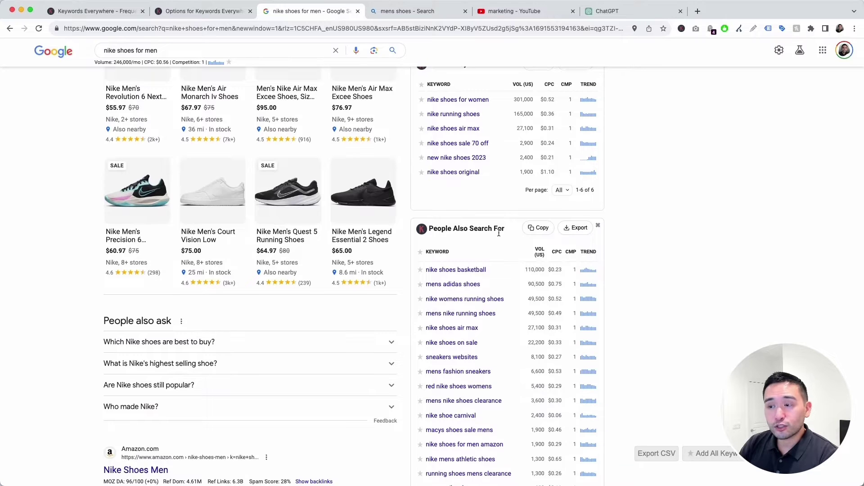
pyautogui.scroll(-5, 500, 236)
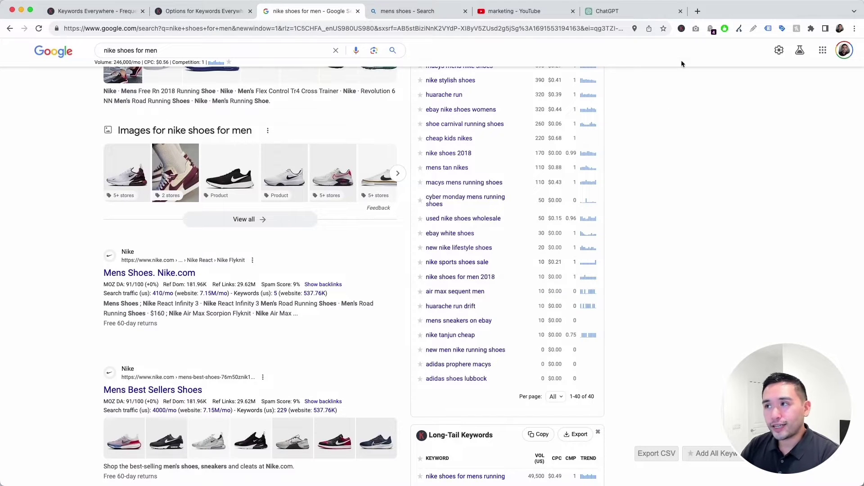
pyautogui.click(681, 28)
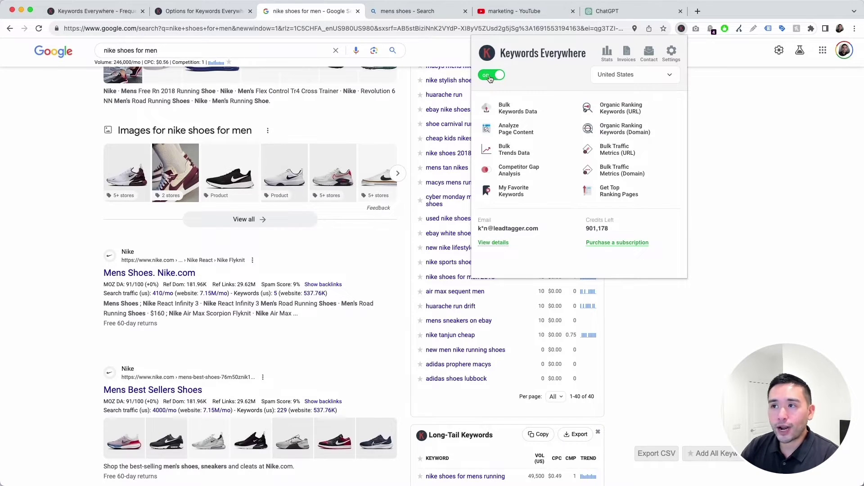
pyautogui.click(492, 77)
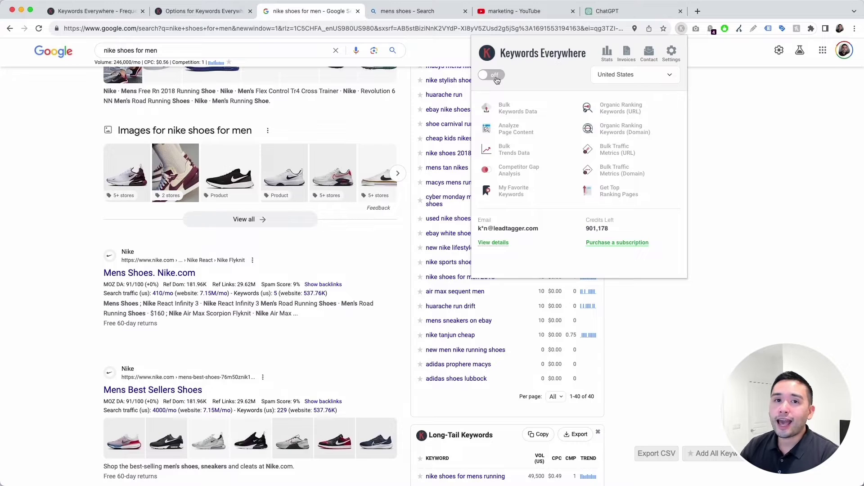
pyautogui.click(493, 76)
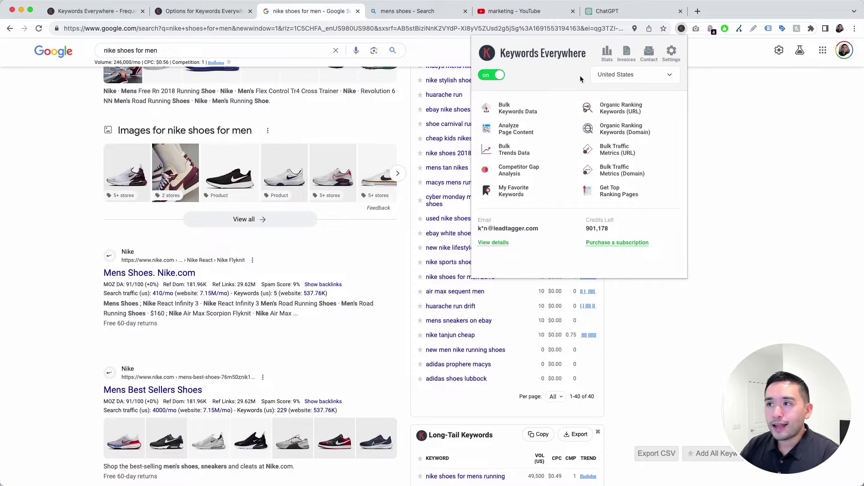
pyautogui.click(610, 77)
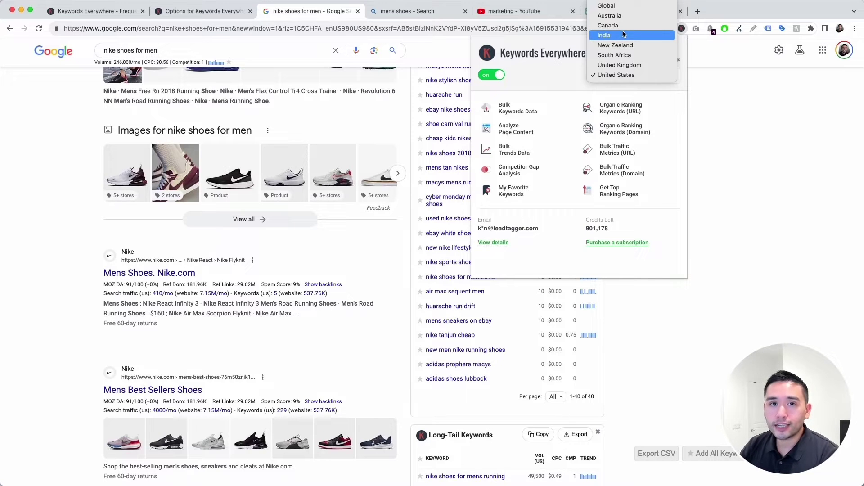
pyautogui.click(723, 120)
# Step: Close the popup and scroll back up to the VOL (US) column header
pyautogui.click(748, 142)
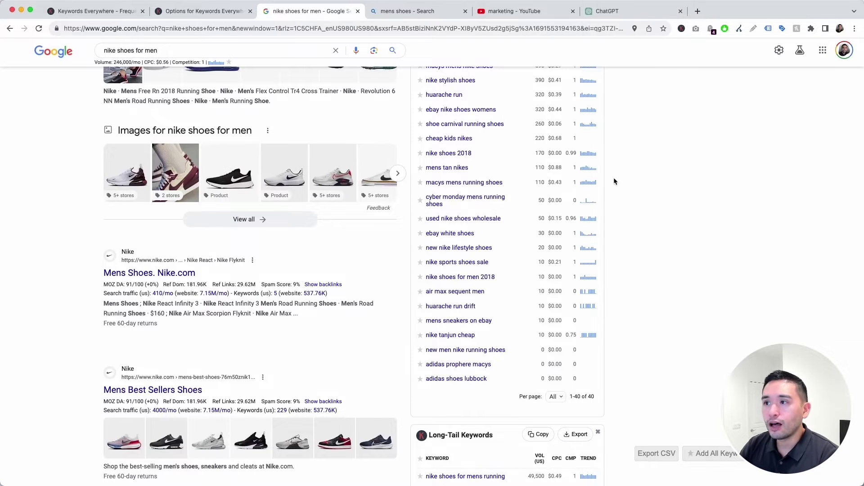
pyautogui.scroll(2, 613, 178)
pyautogui.scroll(6, 612, 180)
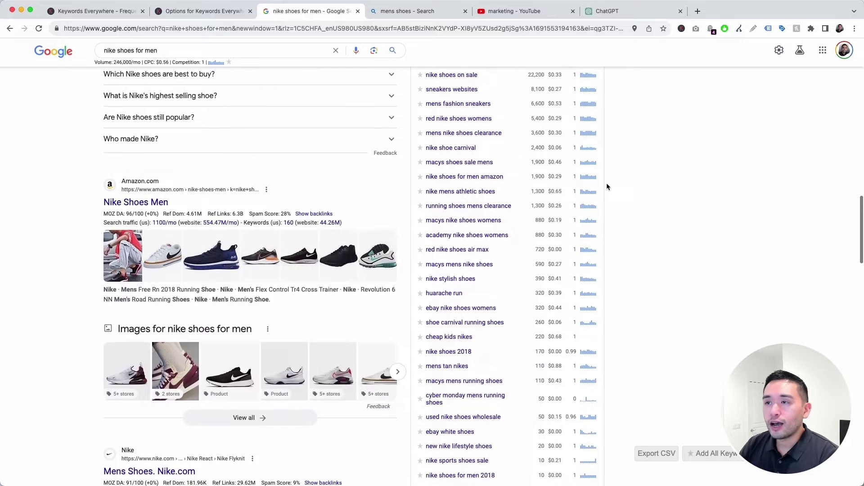
pyautogui.scroll(3, 604, 188)
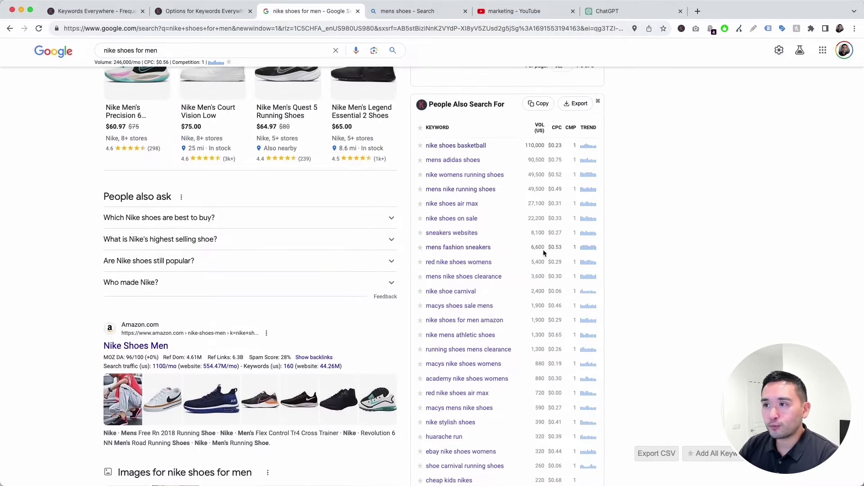
pyautogui.doubleClick(539, 130)
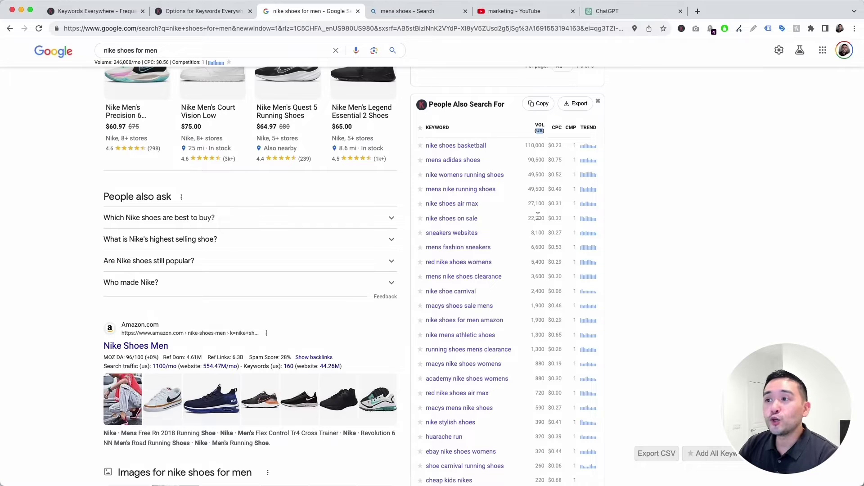
# Step: Check the popup's country list, leaving United States as the data country
pyautogui.click(681, 29)
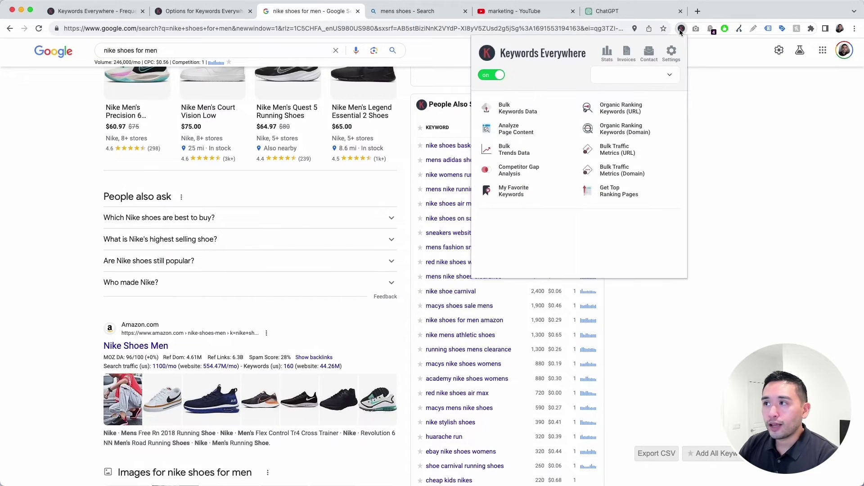
pyautogui.click(655, 77)
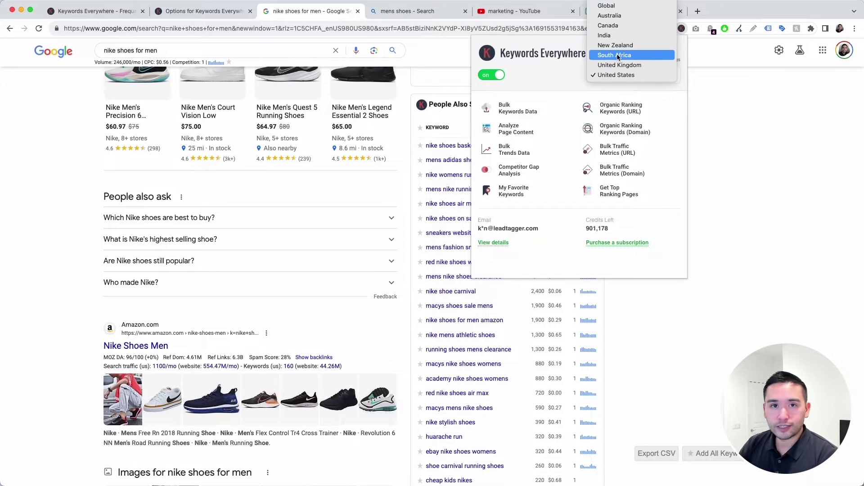
pyautogui.click(694, 98)
pyautogui.click(682, 28)
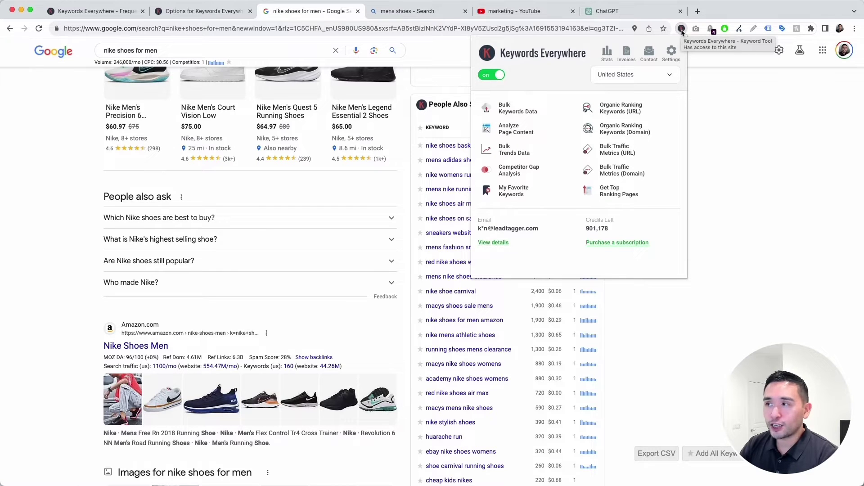
# Step: Open the extension's options page via Settings, then the Get Free API Key sign-up page
pyautogui.click(671, 53)
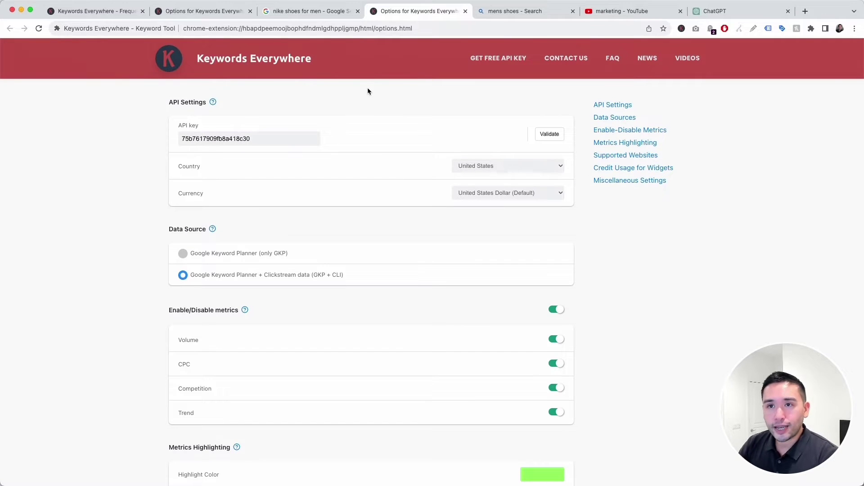
pyautogui.moveTo(287, 138); pyautogui.dragTo(174, 142)
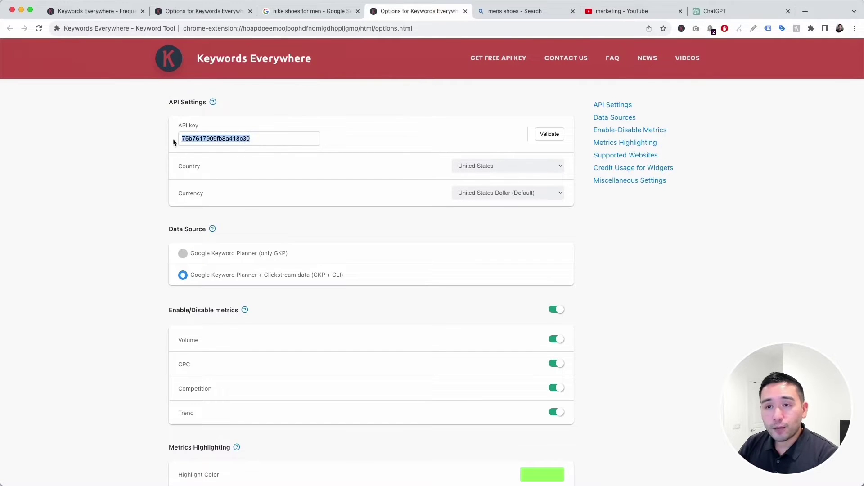
pyautogui.click(168, 138)
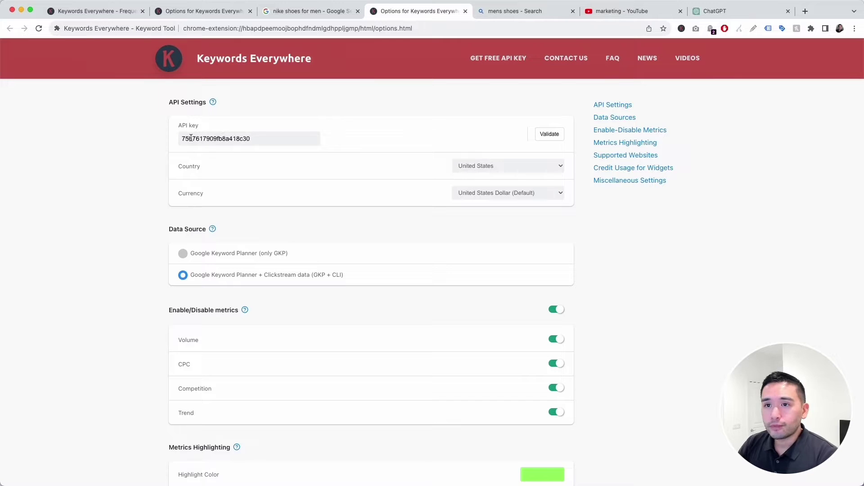
pyautogui.click(490, 61)
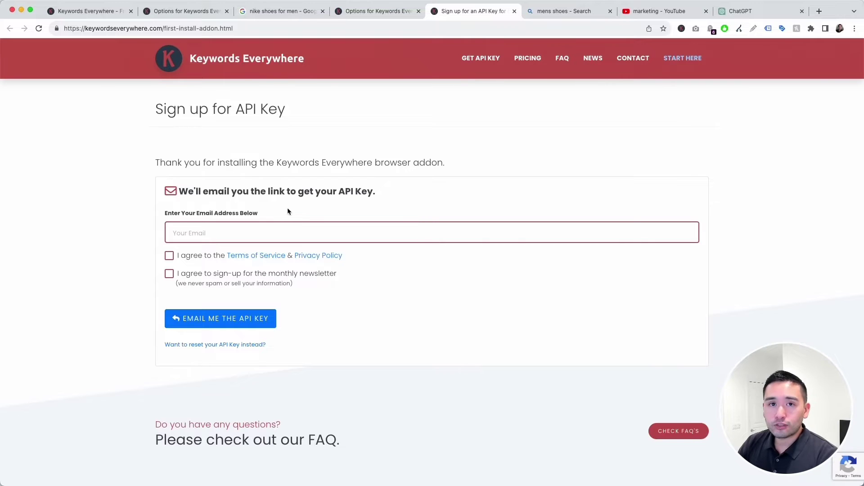
# Step: On the options page, check the Country dropdown, keeping United States
pyautogui.click(399, 11)
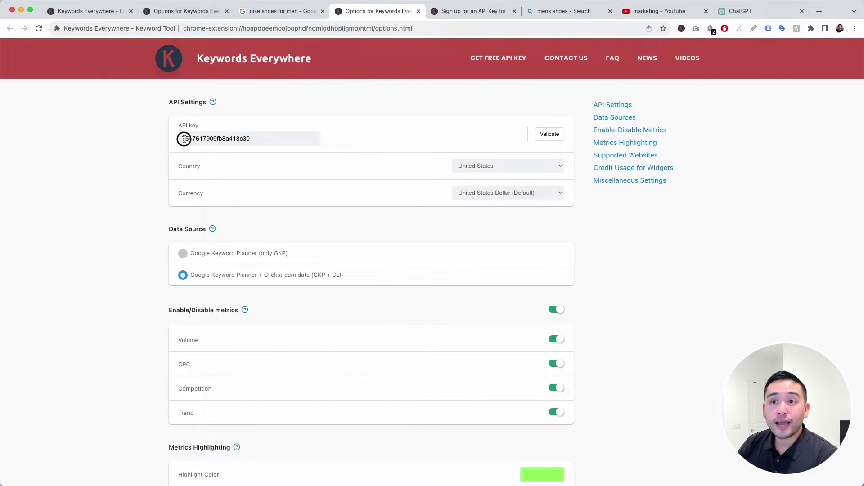
pyautogui.moveTo(183, 137); pyautogui.dragTo(270, 137)
pyautogui.click(271, 139)
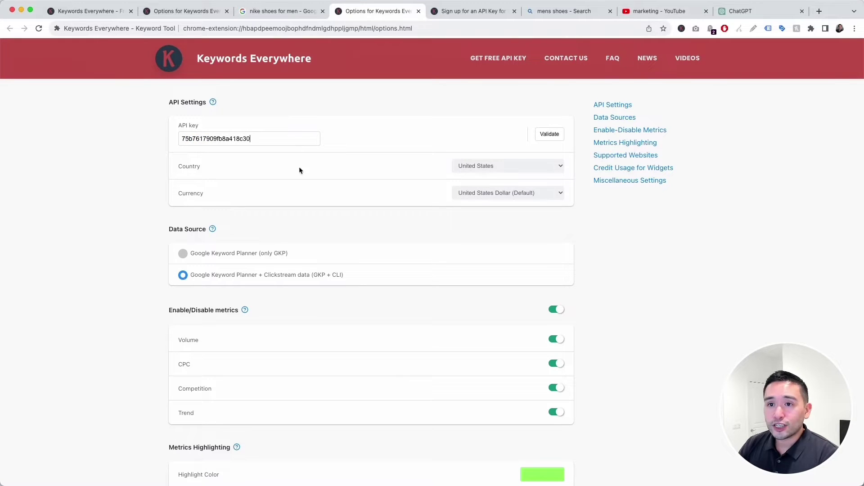
pyautogui.click(479, 166)
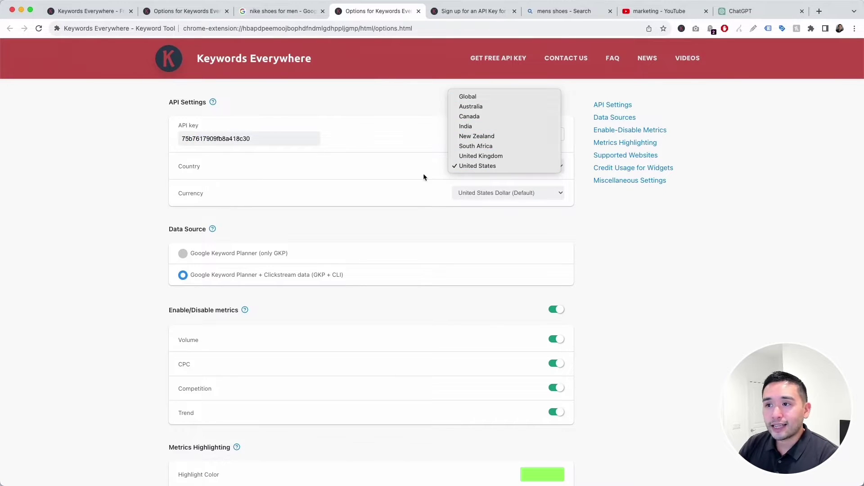
pyautogui.click(477, 166)
# Step: Check the country setting in the extension popup, then dismiss it
pyautogui.click(681, 29)
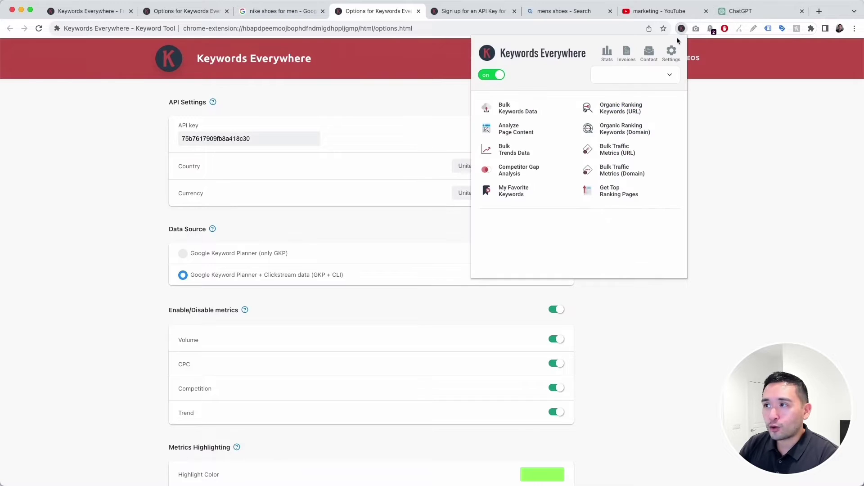
pyautogui.click(665, 74)
pyautogui.press('Escape')
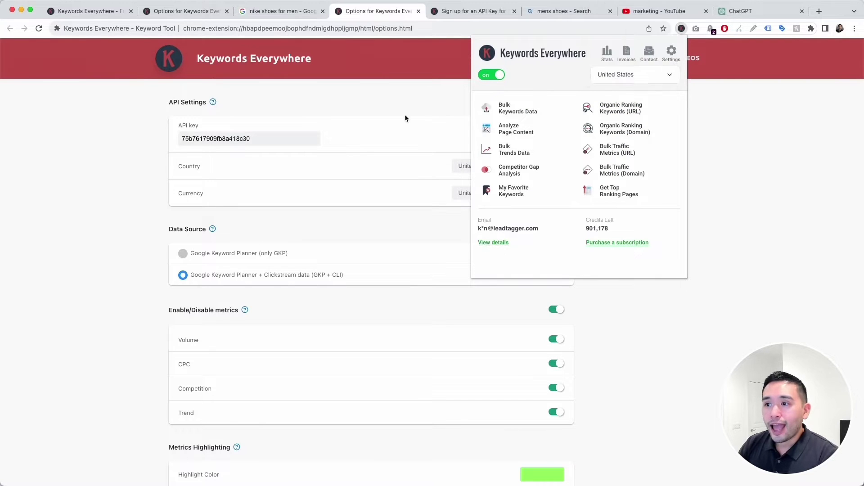
pyautogui.click(407, 118)
# Step: Keep the currency as United States Dollar and return to the 'nike shoes for men' results
pyautogui.click(484, 194)
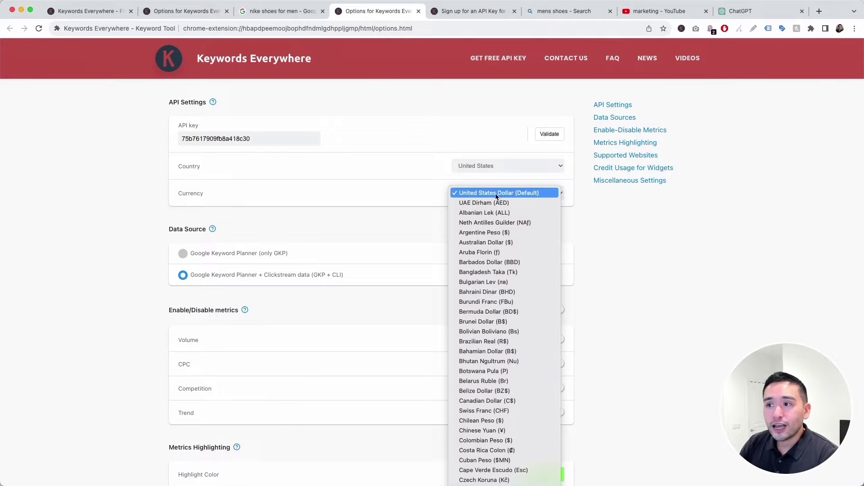
pyautogui.click(491, 24)
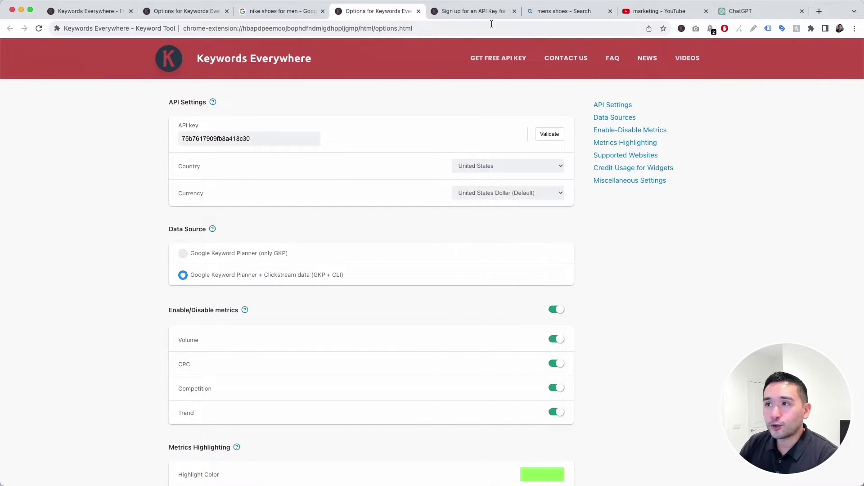
pyautogui.click(279, 11)
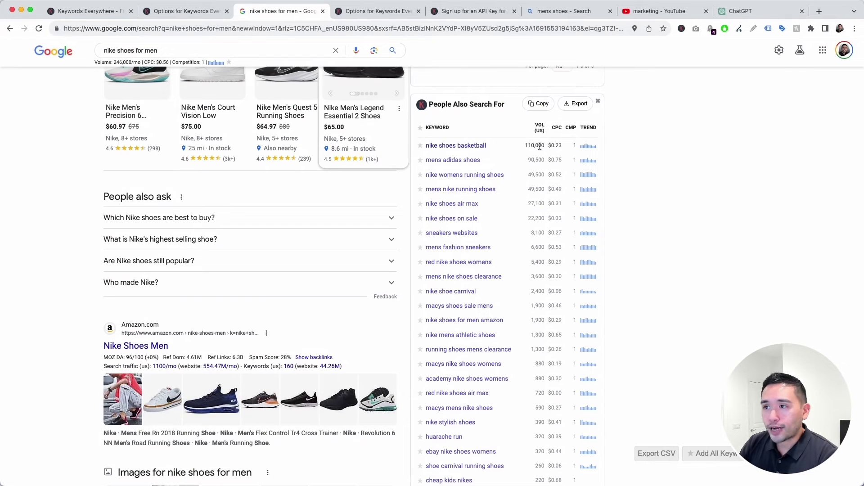
# Step: Return to the options page and view the Data Source tooltip, set to GKP + Clickstream
pyautogui.click(557, 176)
pyautogui.hotkey('ctrl', 'Tab')
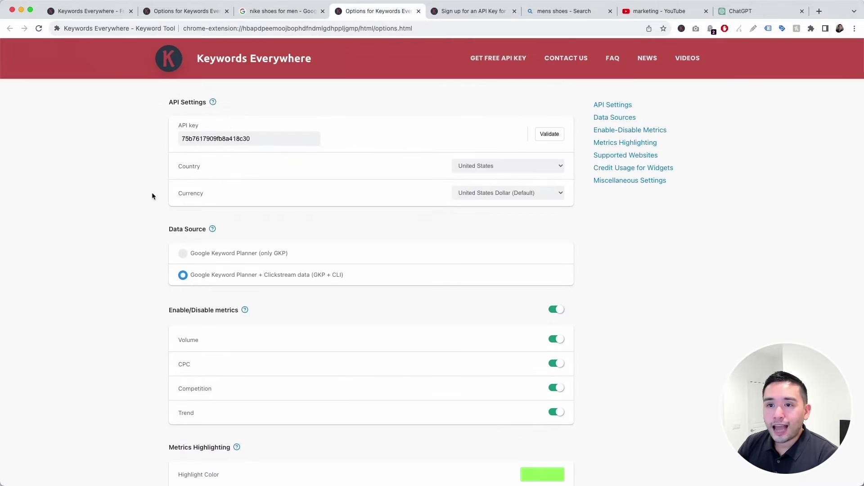
pyautogui.scroll(-2, 153, 192)
pyautogui.scroll(-1, 152, 192)
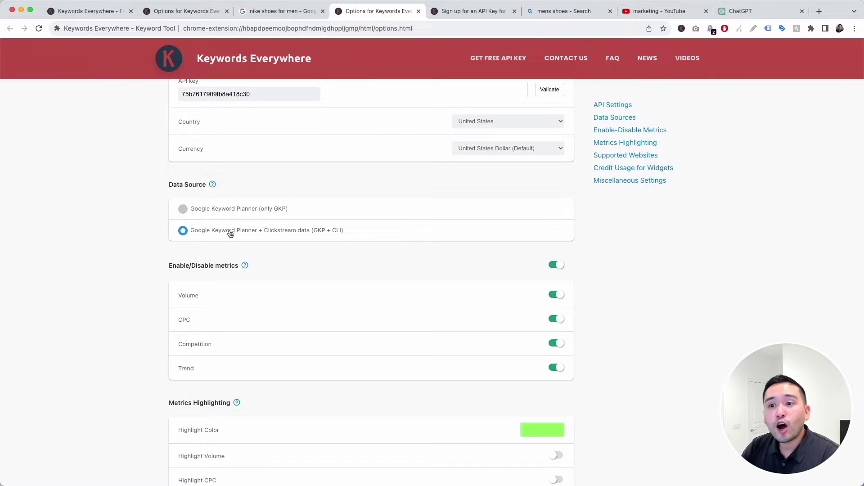
pyautogui.click(292, 12)
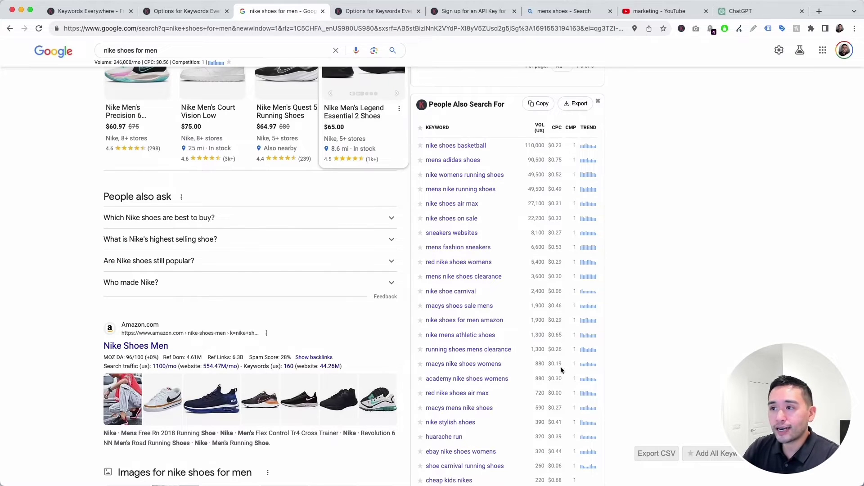
pyautogui.click(448, 11)
pyautogui.click(378, 11)
pyautogui.moveTo(213, 186)
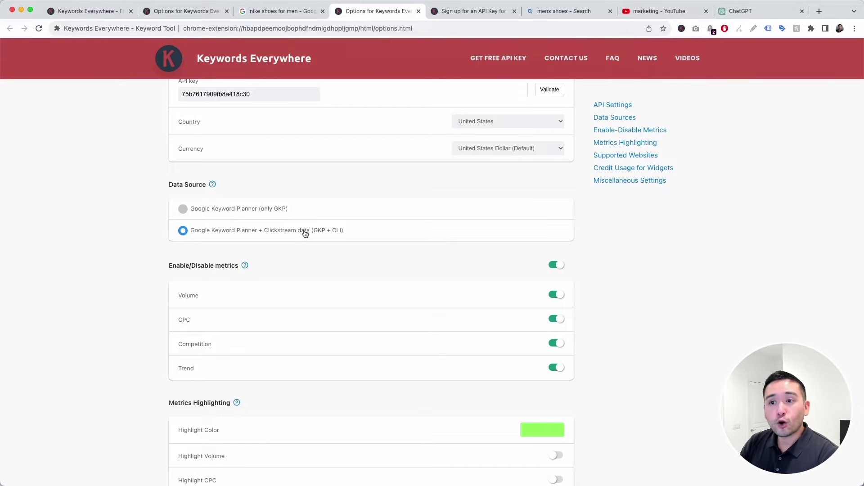
pyautogui.click(183, 210)
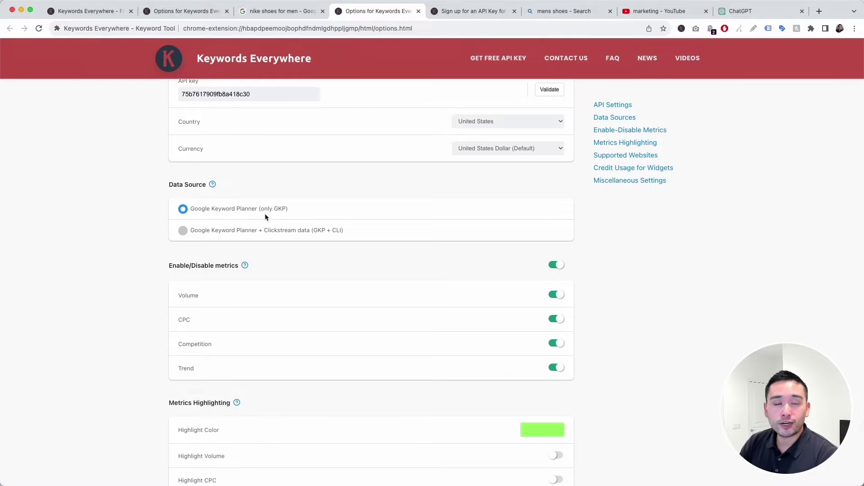
pyautogui.click(183, 231)
pyautogui.scroll(-3, 155, 251)
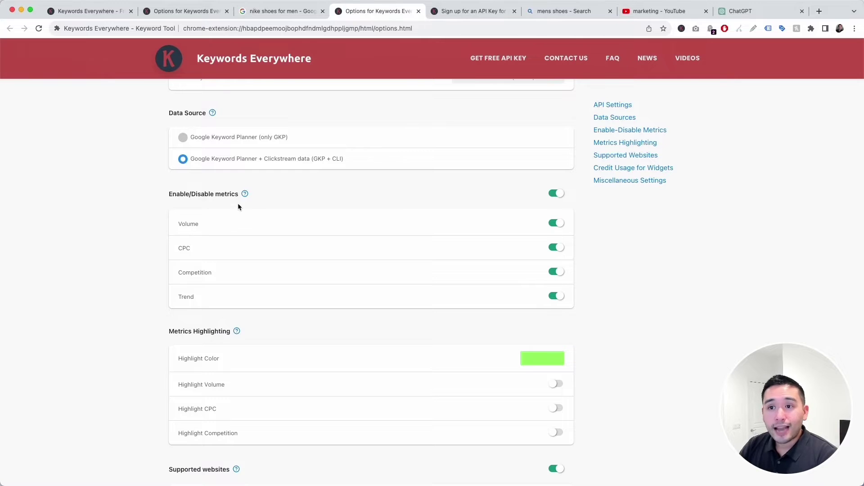
# Step: Under Enable/Disable metrics, switch off the Competition and Trend toggles, keeping Volume and CPC on
pyautogui.moveTo(244, 194)
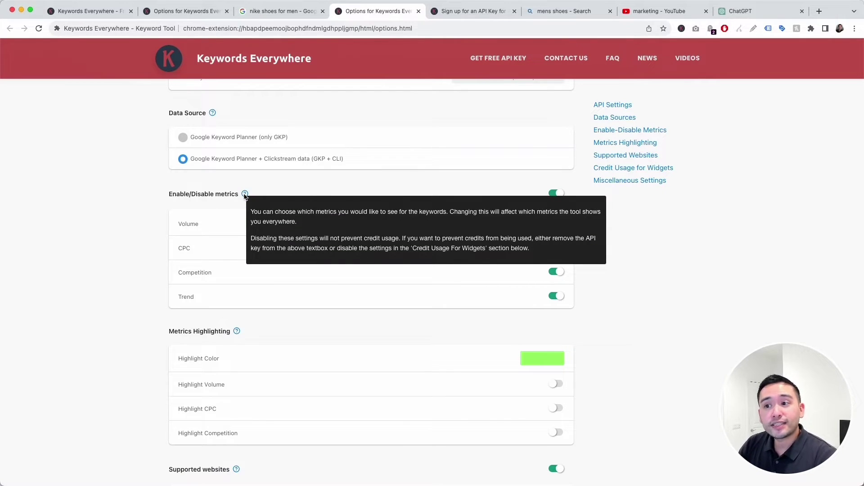
pyautogui.click(230, 203)
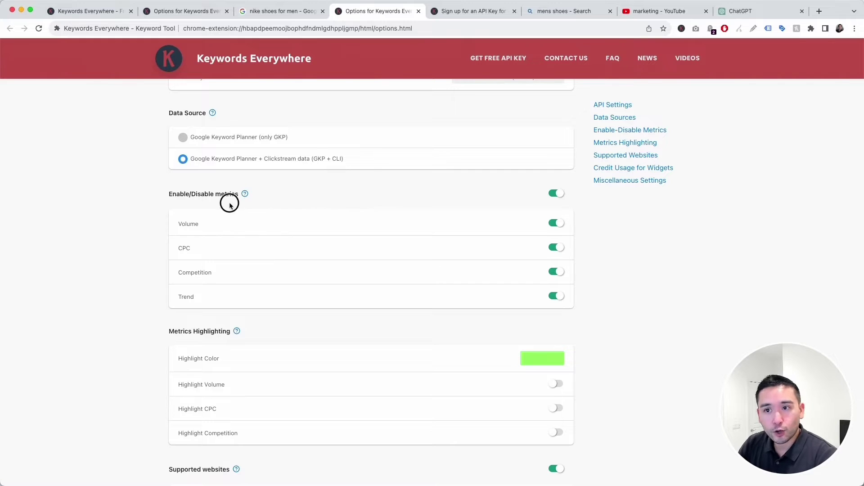
pyautogui.click(558, 223)
pyautogui.click(558, 248)
pyautogui.click(558, 271)
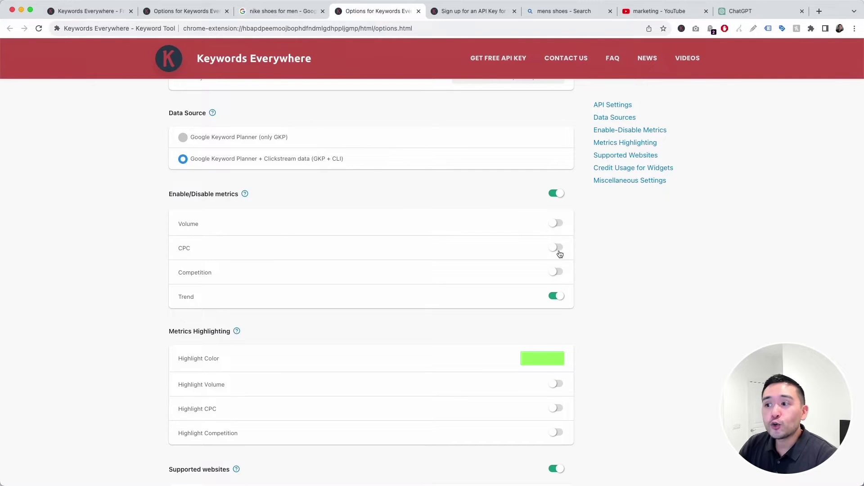
pyautogui.click(558, 271)
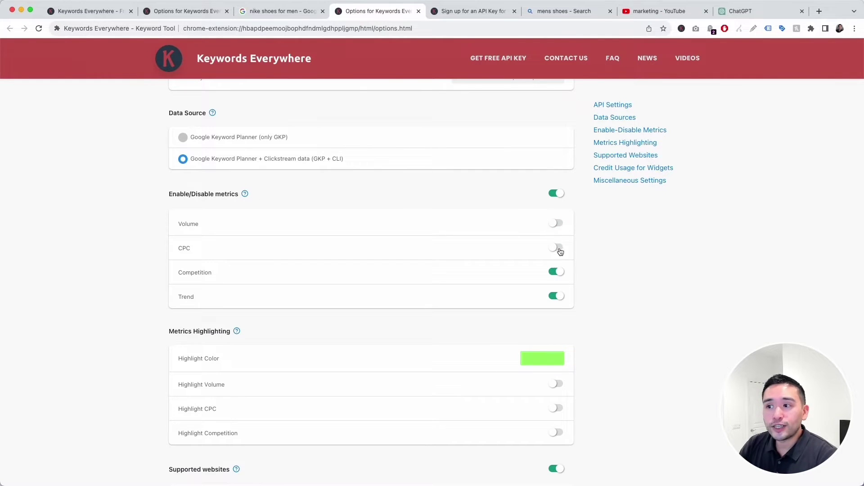
pyautogui.click(558, 223)
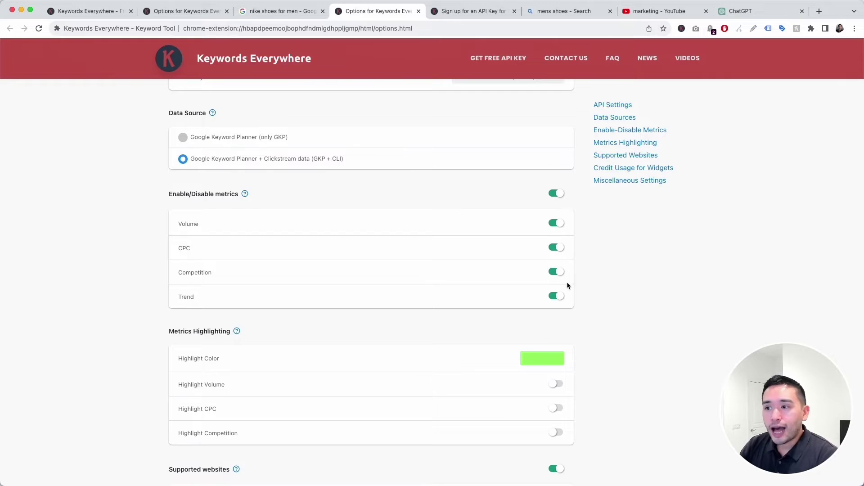
pyautogui.click(560, 298)
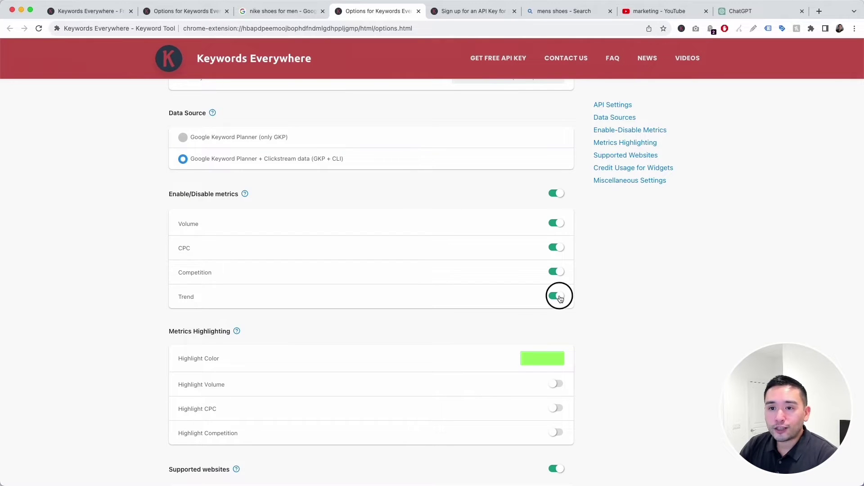
pyautogui.click(559, 275)
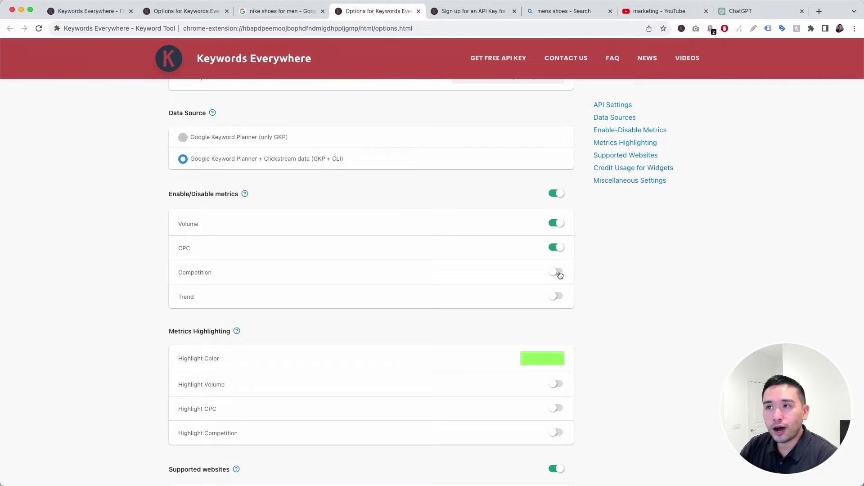
# Step: Reload the 'nike shoes for men' results and confirm Long-Tail Keywords and suggestions show only volume and CPC
pyautogui.click(299, 12)
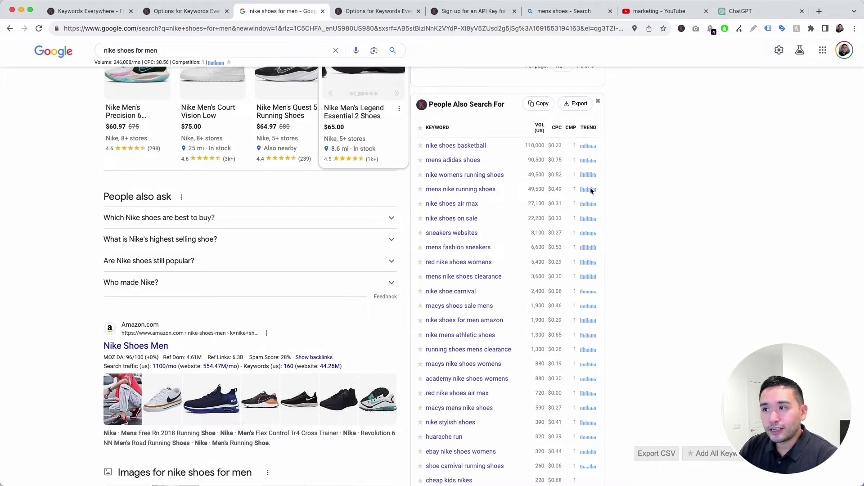
pyautogui.click(38, 30)
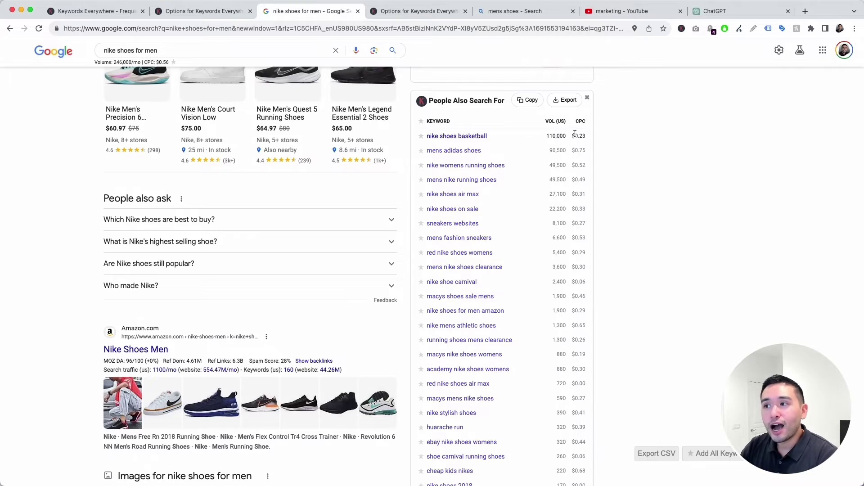
pyautogui.scroll(-13, 575, 134)
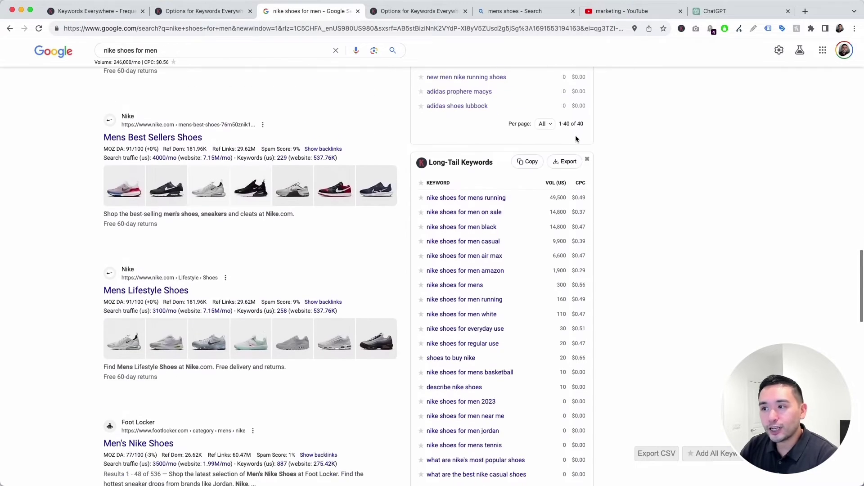
pyautogui.scroll(-3, 575, 135)
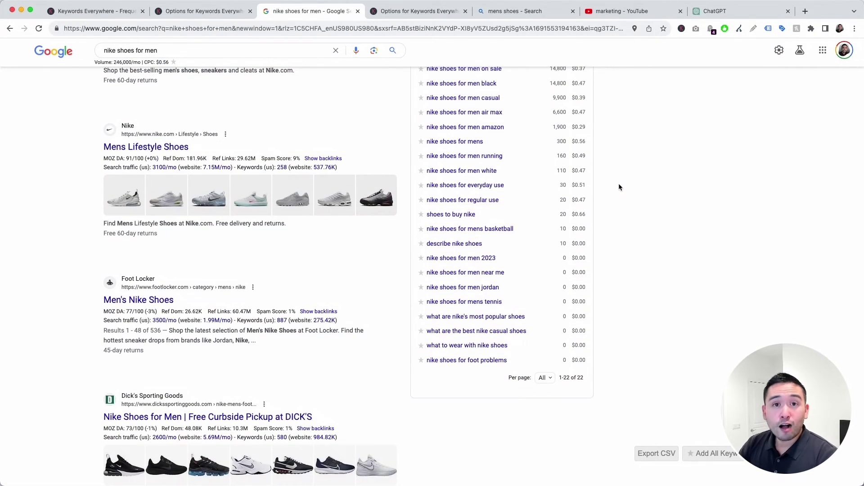
pyautogui.click(188, 51)
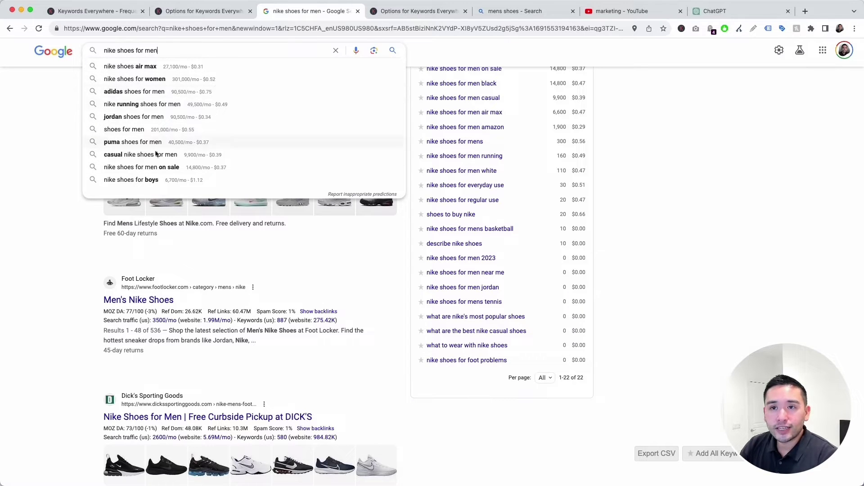
# Step: On the options page, switch the Competition and Trend toggles on again
pyautogui.click(400, 12)
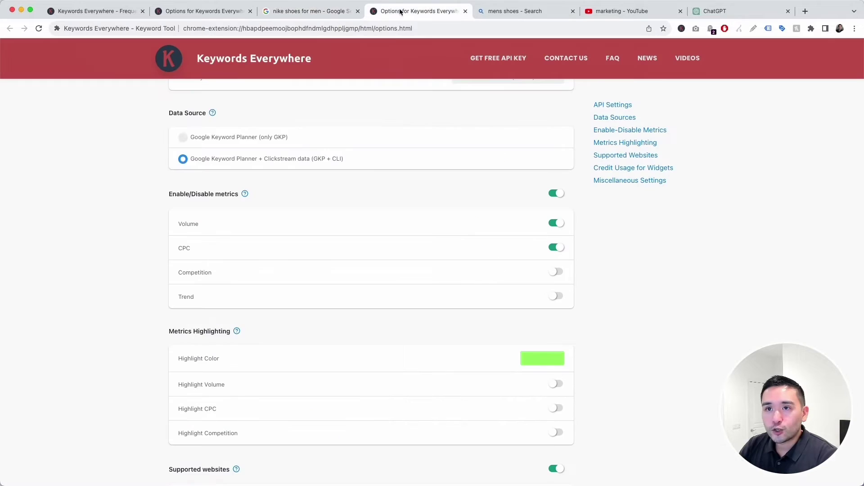
pyautogui.scroll(-2, 308, 125)
pyautogui.click(561, 223)
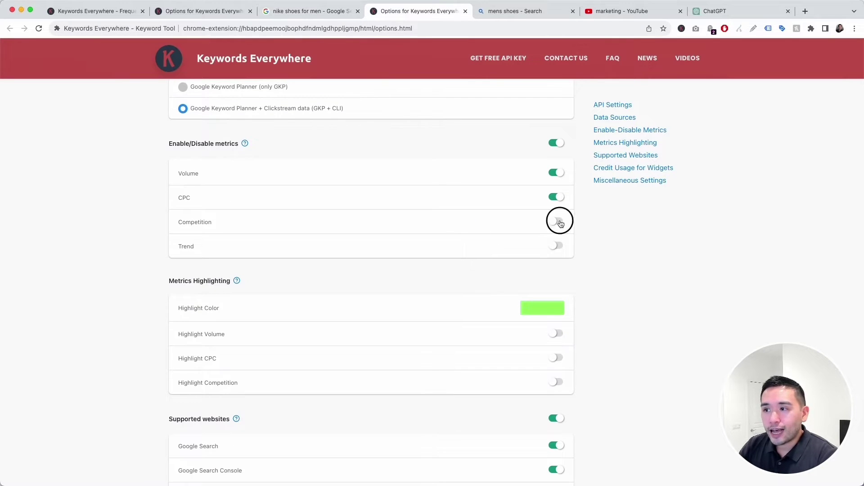
pyautogui.click(559, 245)
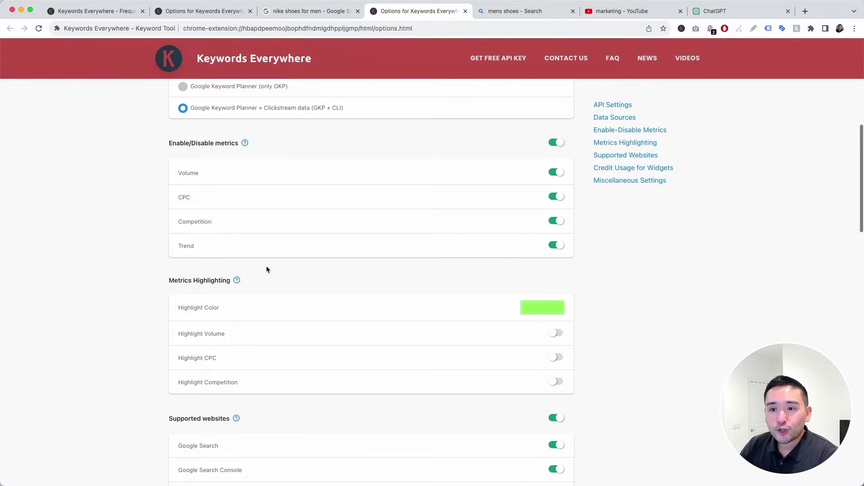
pyautogui.scroll(-4, 266, 269)
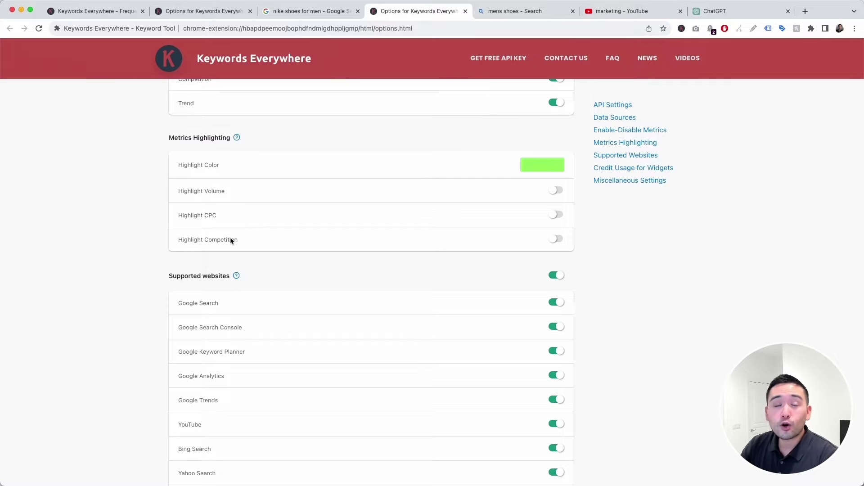
# Step: Turn on volume highlighting with its 500 minimum, keeping the default highlight colour
pyautogui.click(546, 165)
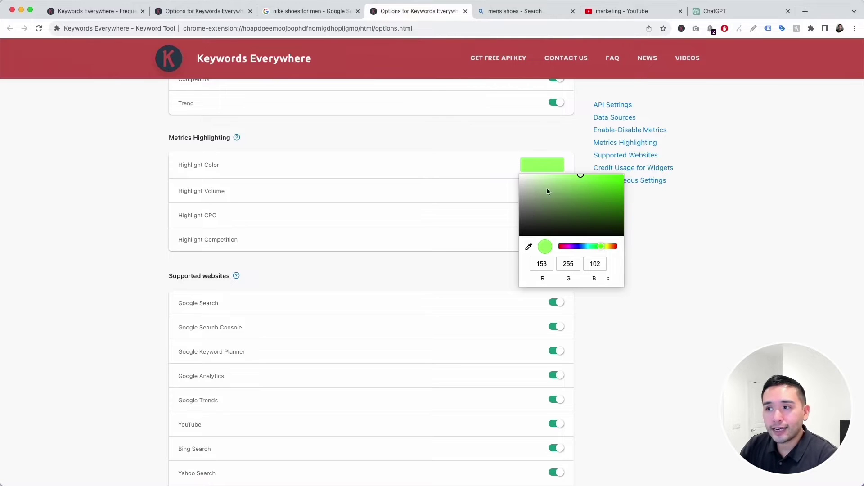
pyautogui.click(543, 137)
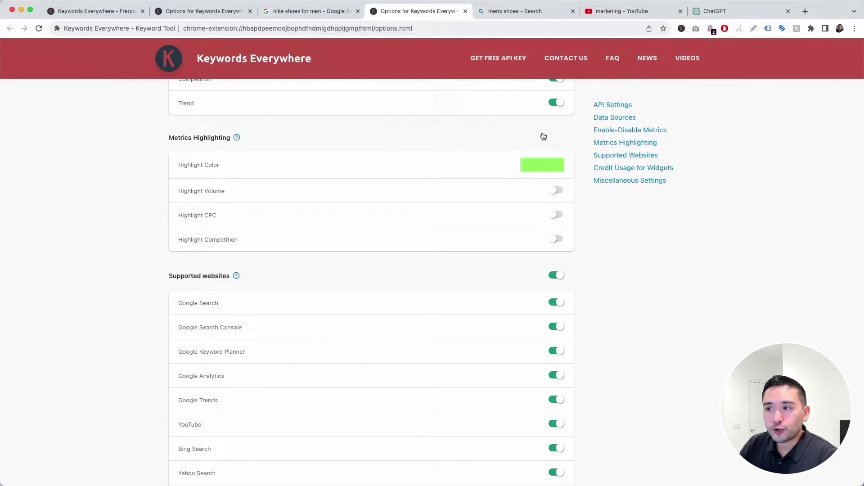
pyautogui.click(557, 192)
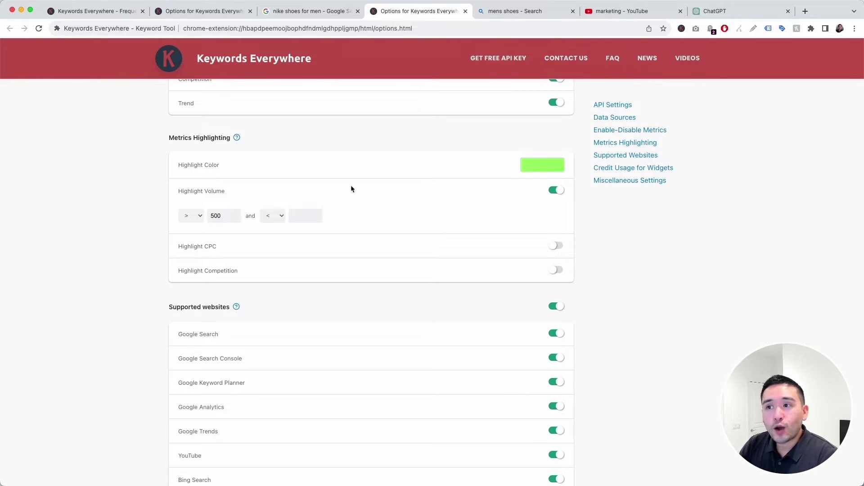
pyautogui.click(220, 216)
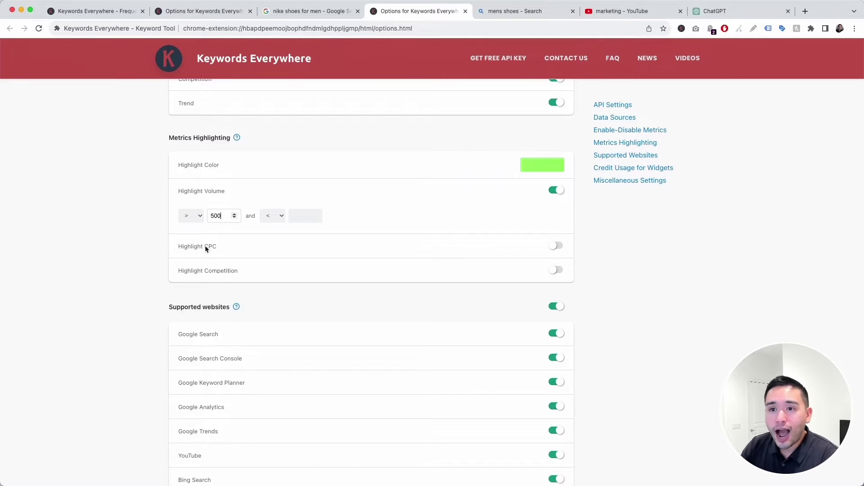
# Step: Turn on CPC highlighting with a .5 minimum, leaving competition highlighting off
pyautogui.click(557, 247)
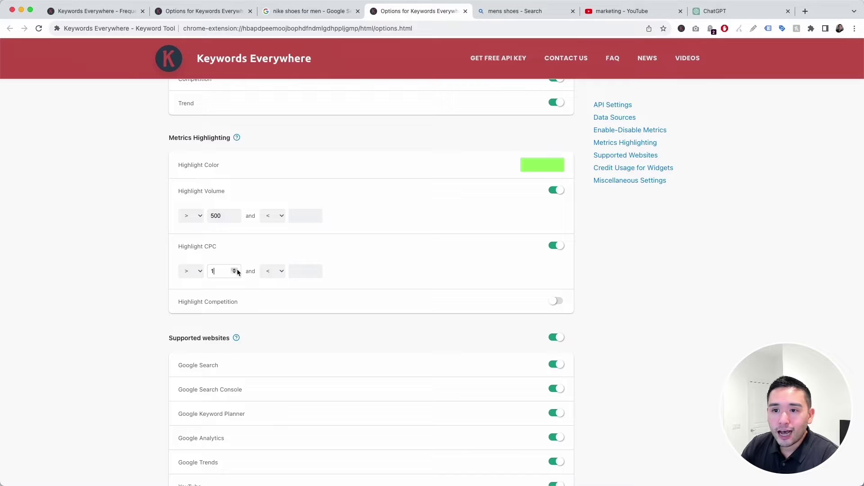
pyautogui.click(235, 271)
pyautogui.press('BackSpace')
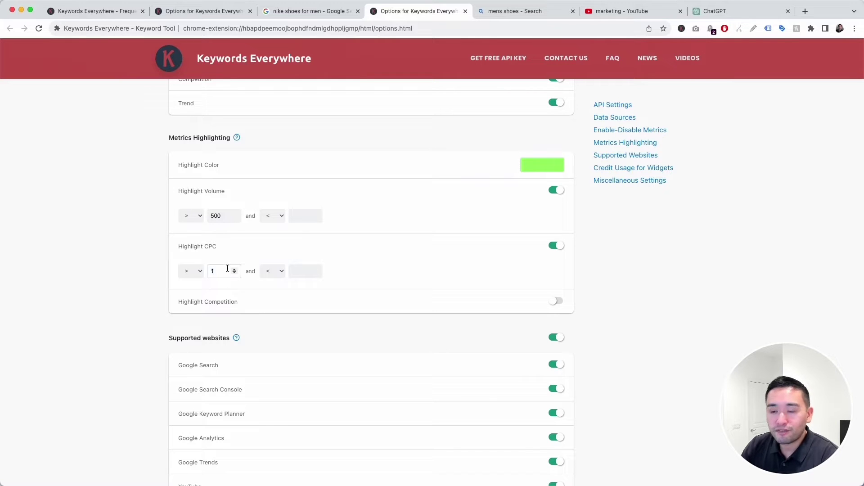
pyautogui.write('.5')
pyautogui.click(127, 268)
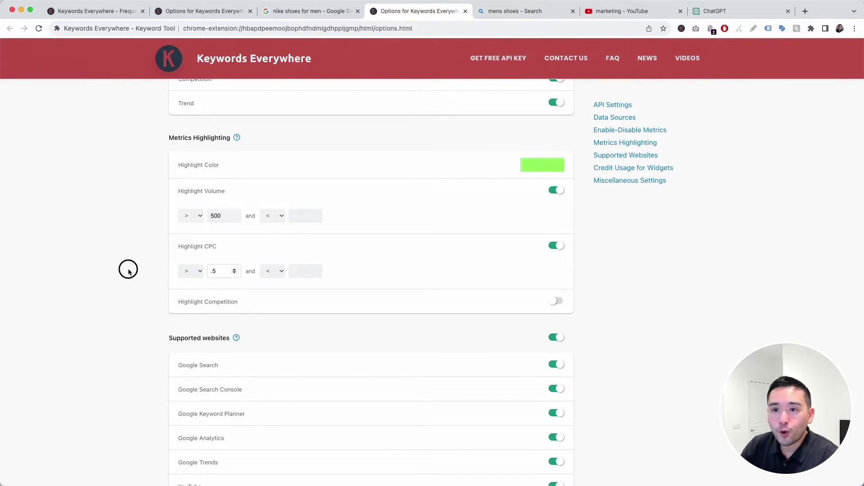
pyautogui.click(554, 301)
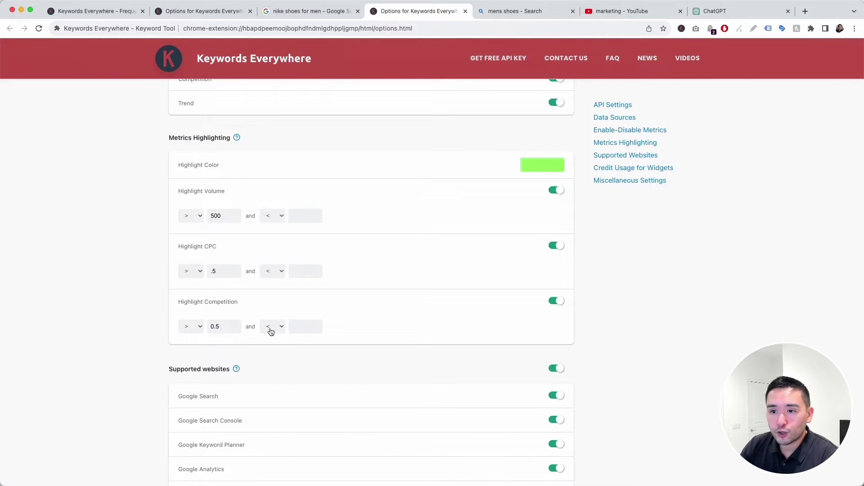
pyautogui.click(558, 304)
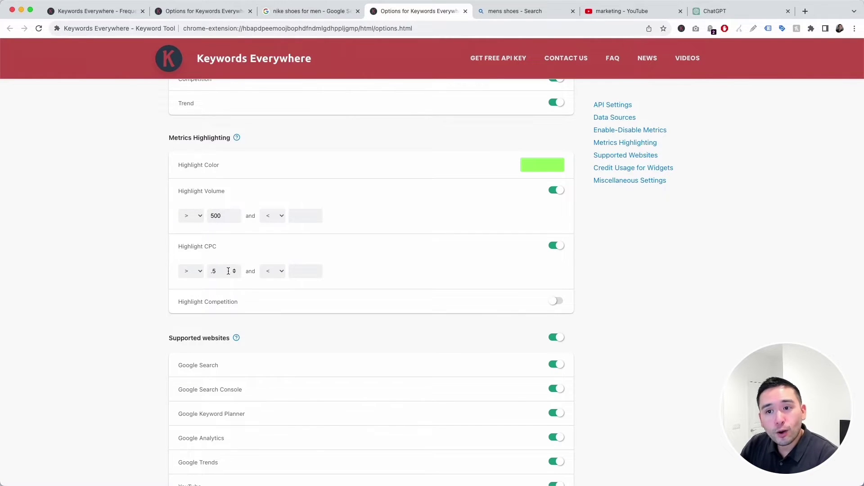
pyautogui.moveTo(228, 272)
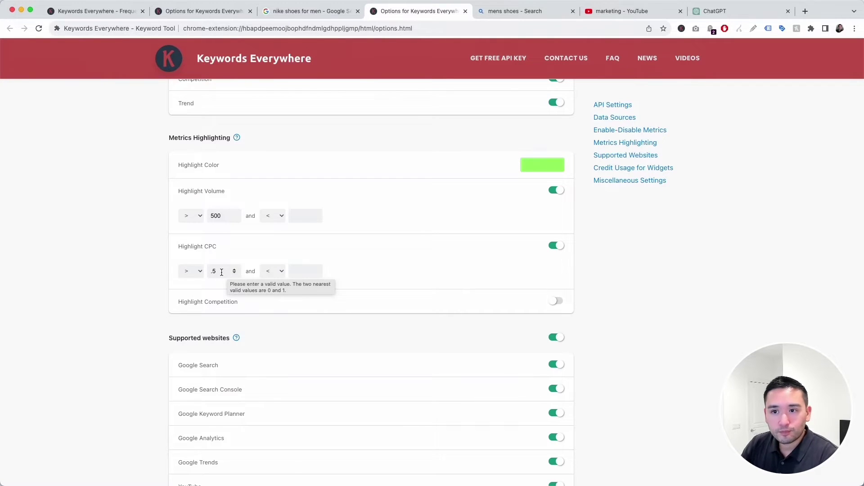
pyautogui.click(323, 14)
pyautogui.click(39, 29)
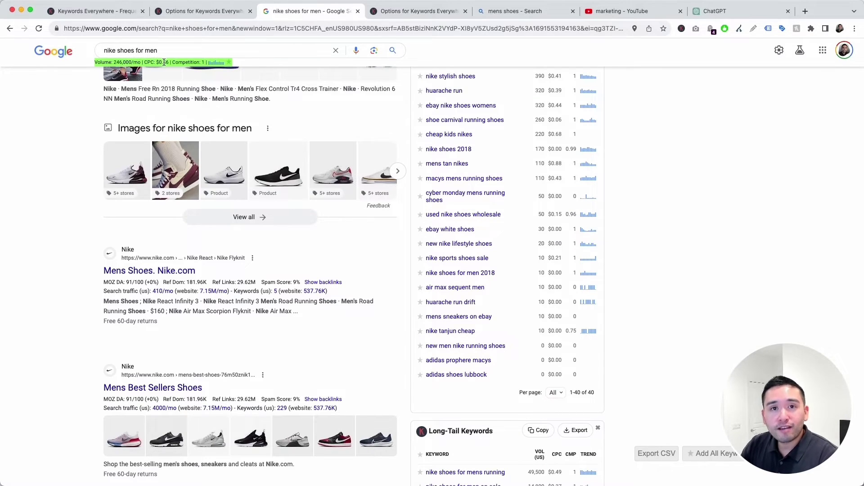
pyautogui.scroll(5, 450, 179)
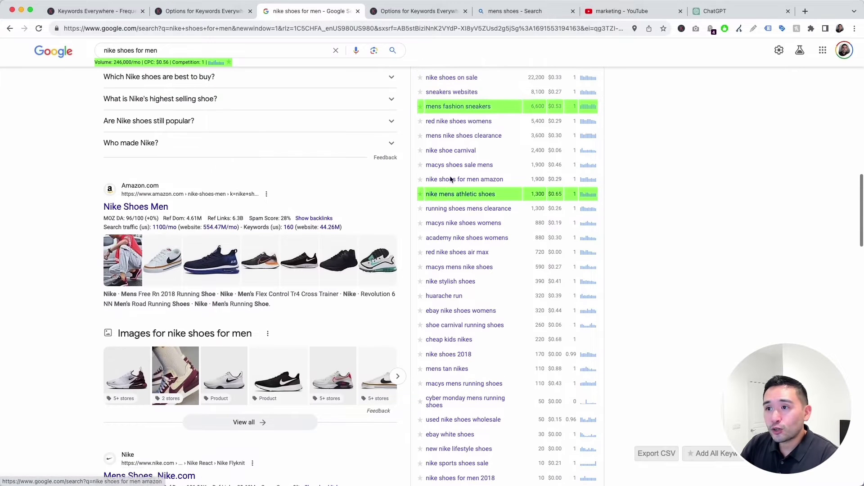
pyautogui.scroll(2, 451, 179)
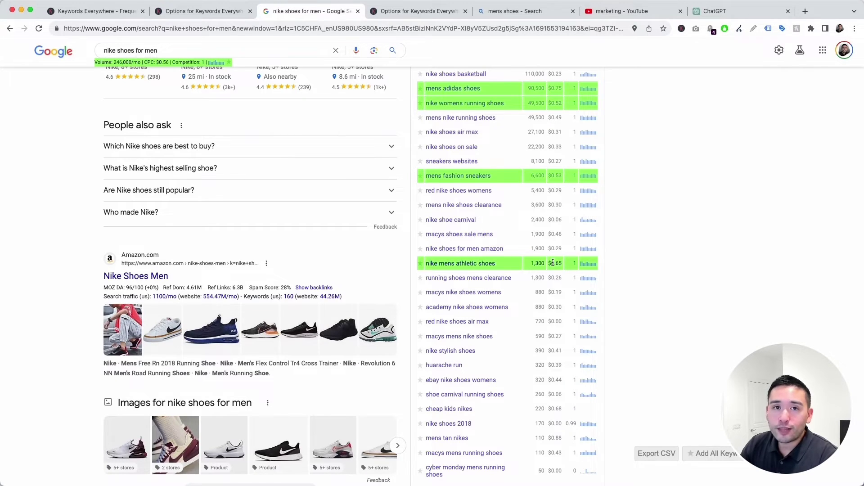
pyautogui.scroll(3, 553, 262)
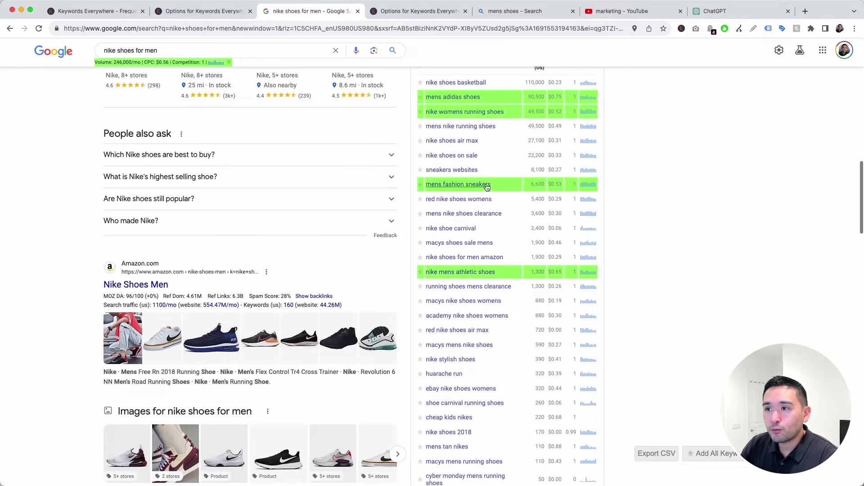
pyautogui.scroll(7, 466, 163)
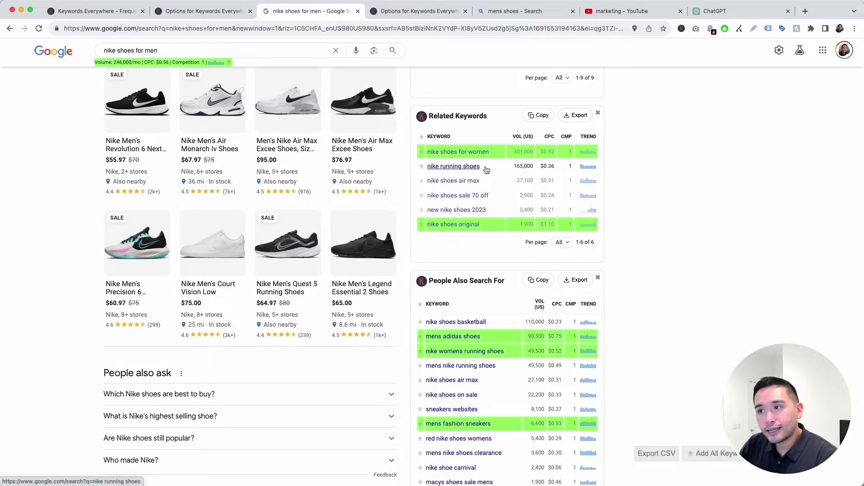
pyautogui.click(425, 12)
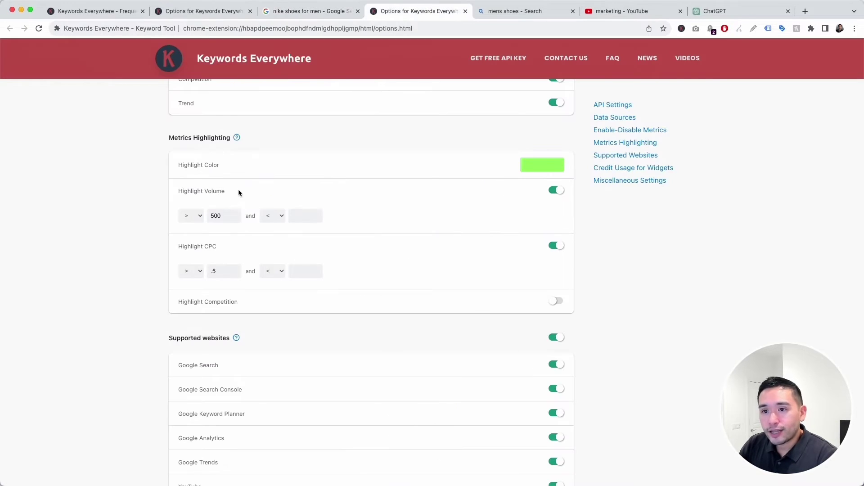
pyautogui.click(332, 9)
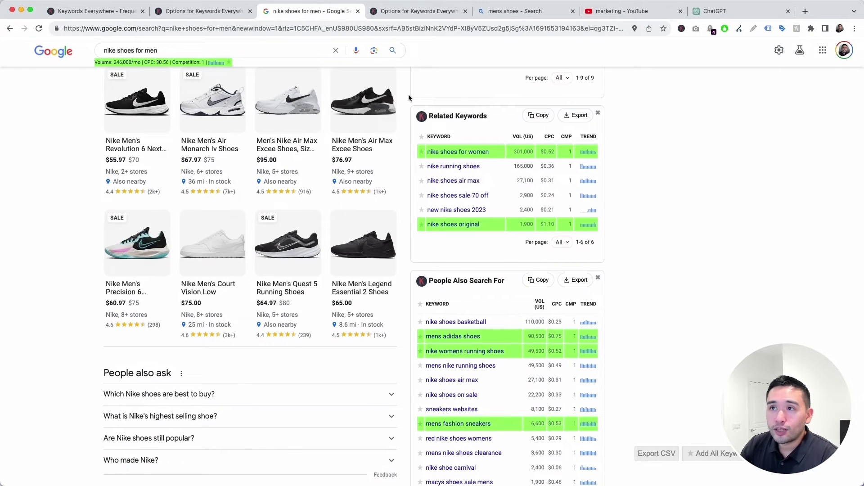
pyautogui.click(425, 15)
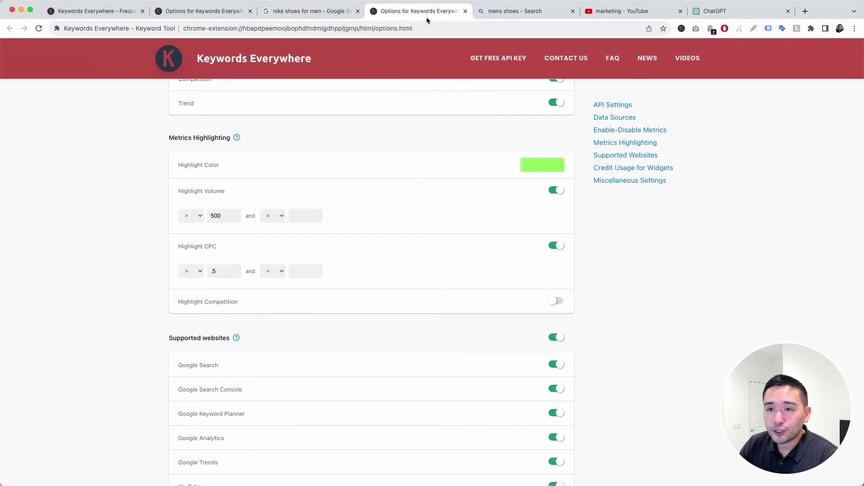
# Step: Switch off both volume and CPC highlighting
pyautogui.click(558, 190)
pyautogui.click(557, 246)
pyautogui.scroll(-3, 166, 257)
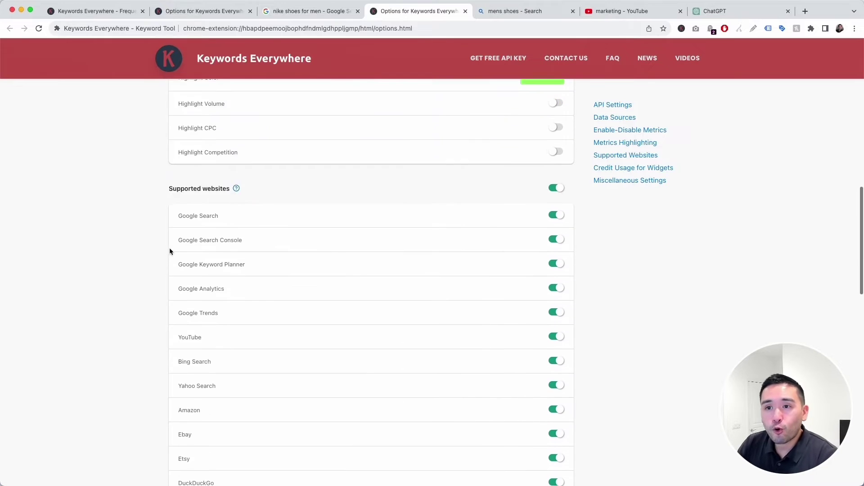
pyautogui.scroll(1, 169, 247)
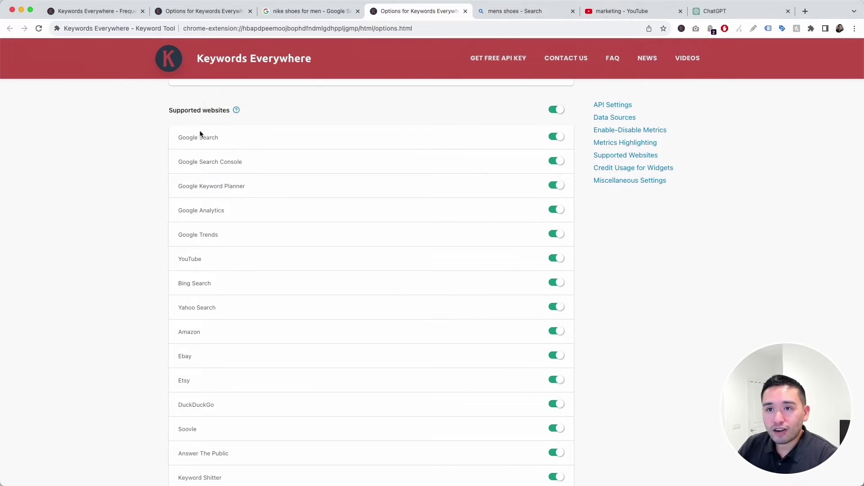
pyautogui.scroll(-5, 207, 137)
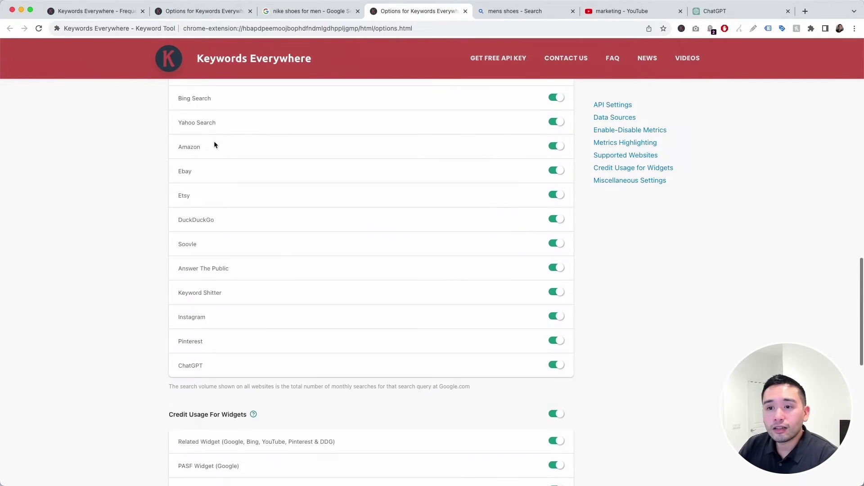
pyautogui.scroll(6, 215, 143)
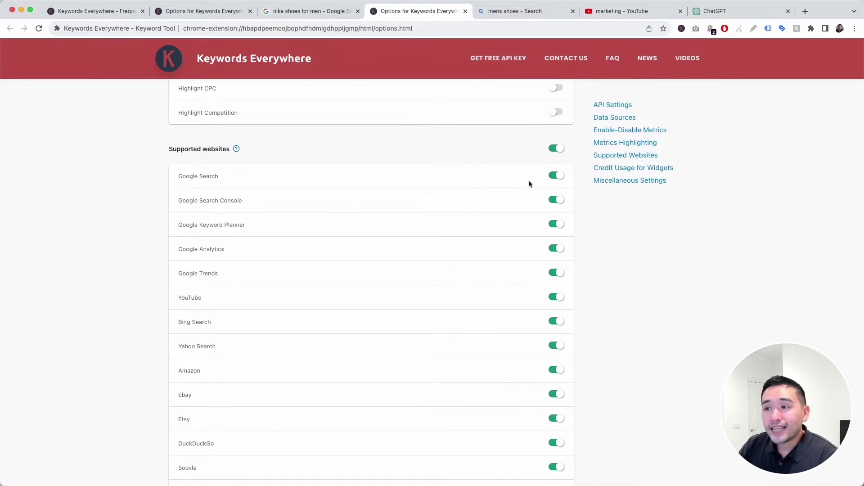
# Step: Keep the Google tools enabled under Supported websites and switch off Bing Search
pyautogui.click(558, 223)
pyautogui.click(557, 203)
pyautogui.click(556, 226)
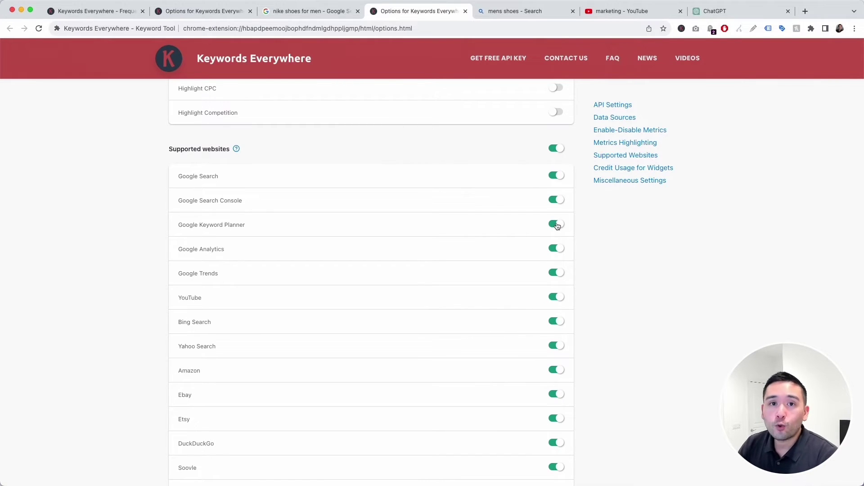
pyautogui.scroll(-5, 549, 224)
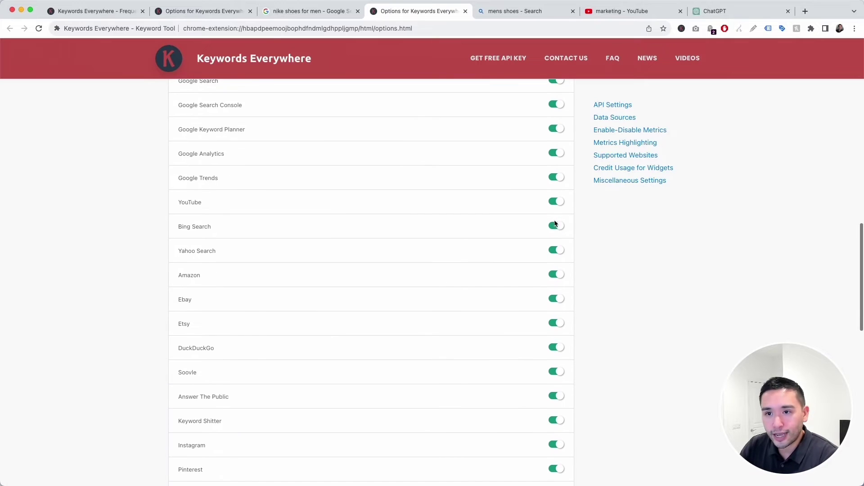
pyautogui.tripleClick(208, 228)
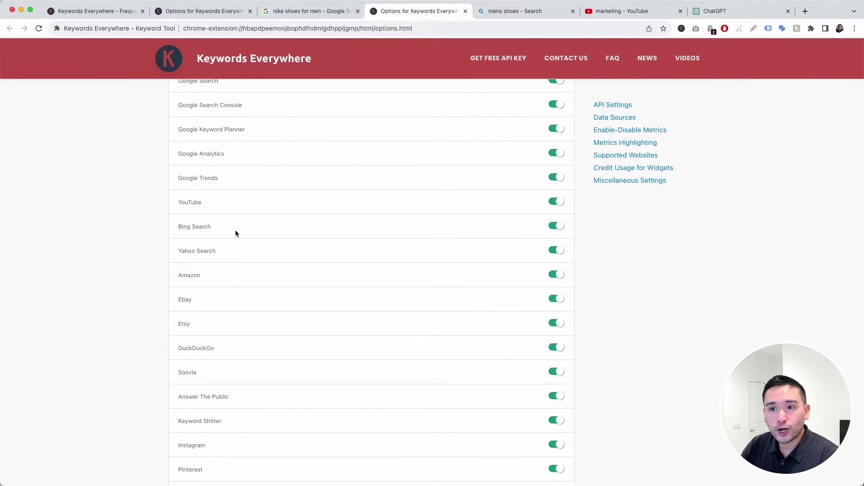
pyautogui.click(555, 230)
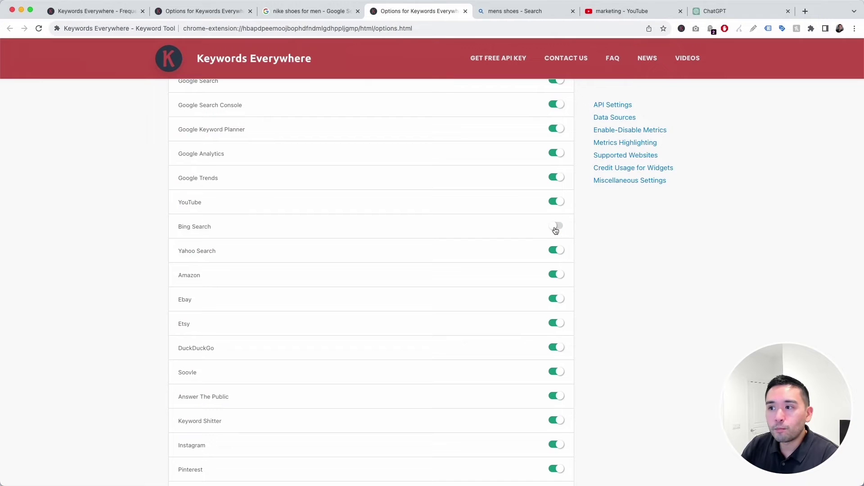
pyautogui.click(511, 12)
# Step: Reload the Bing 'mens shoes' results to confirm the keyword panels are gone, then return to Options
pyautogui.scroll(-12, 389, 201)
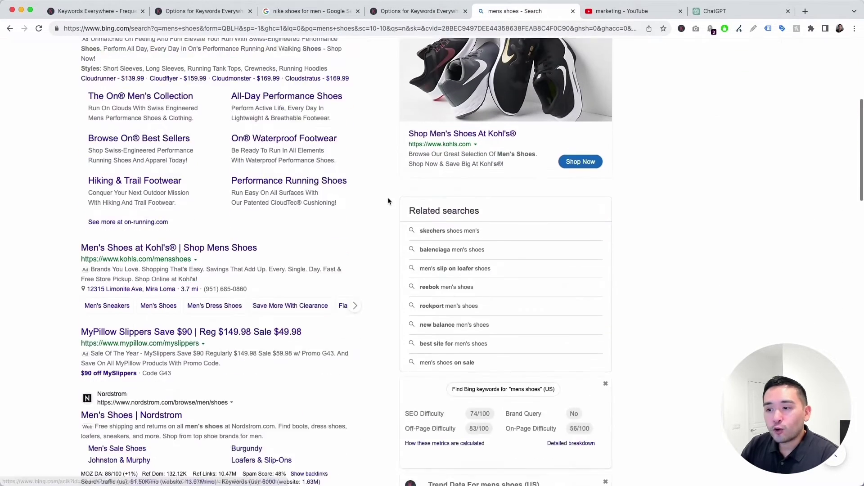
pyautogui.scroll(-3, 468, 189)
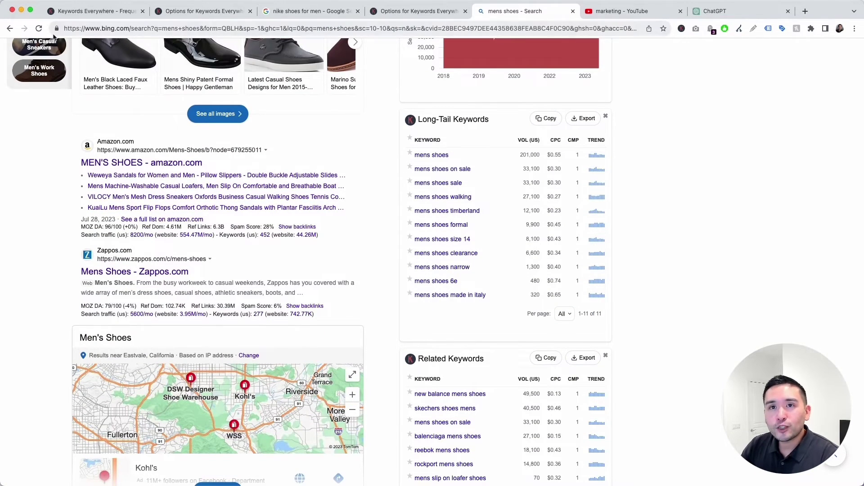
pyautogui.click(39, 29)
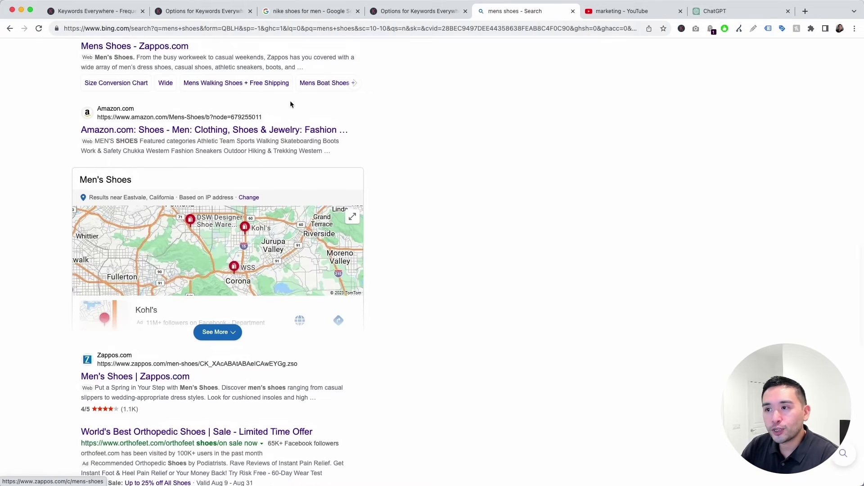
pyautogui.scroll(3, 317, 106)
pyautogui.scroll(10, 320, 111)
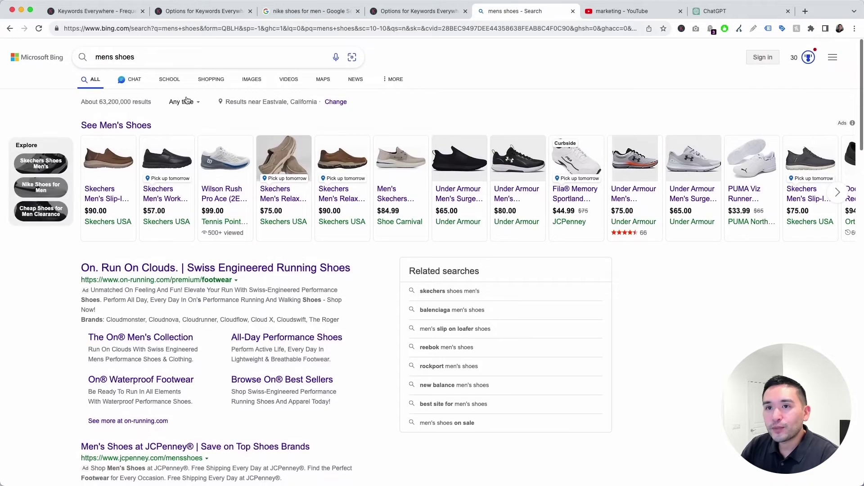
pyautogui.scroll(-5, 475, 112)
pyautogui.scroll(-15, 442, 204)
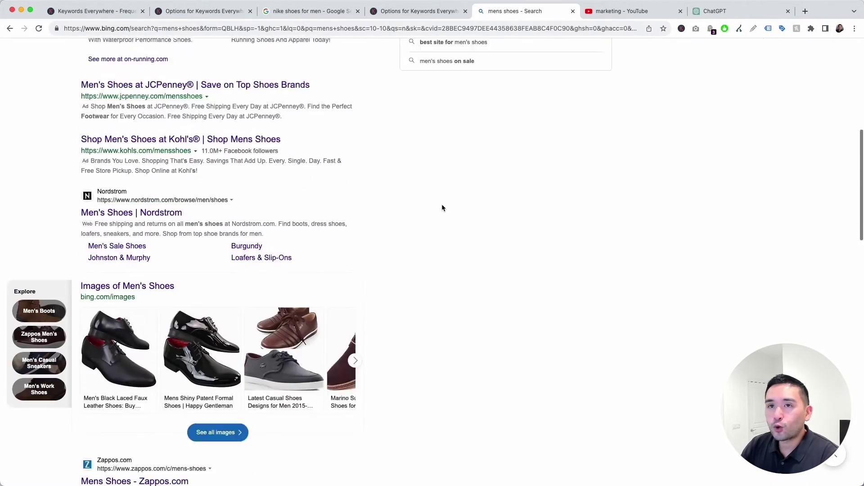
pyautogui.scroll(18, 442, 208)
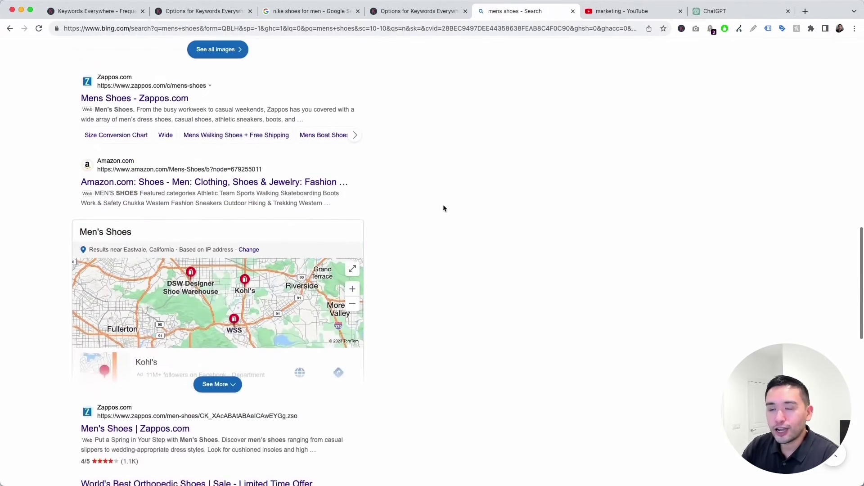
pyautogui.scroll(6, 442, 208)
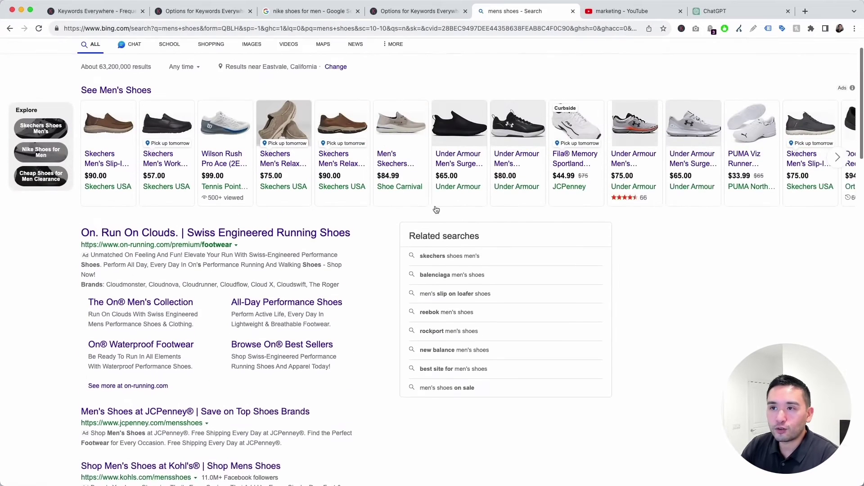
pyautogui.click(418, 11)
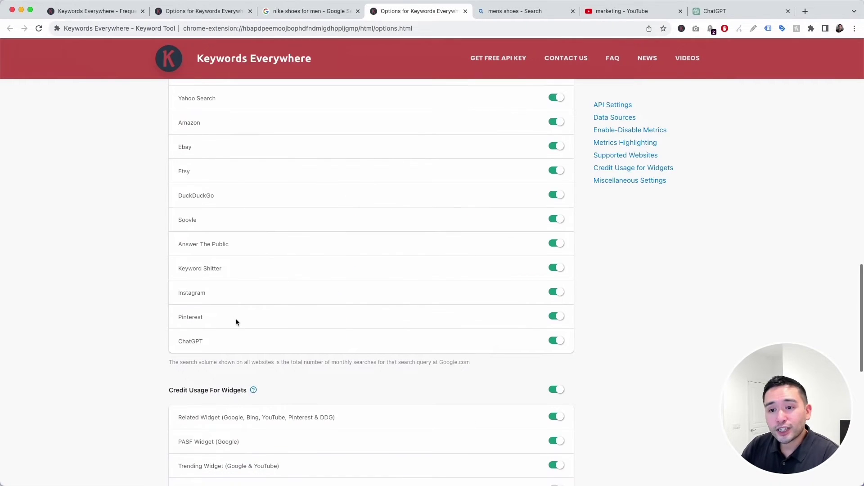
pyautogui.scroll(-2, 236, 320)
pyautogui.moveTo(172, 307); pyautogui.dragTo(257, 308)
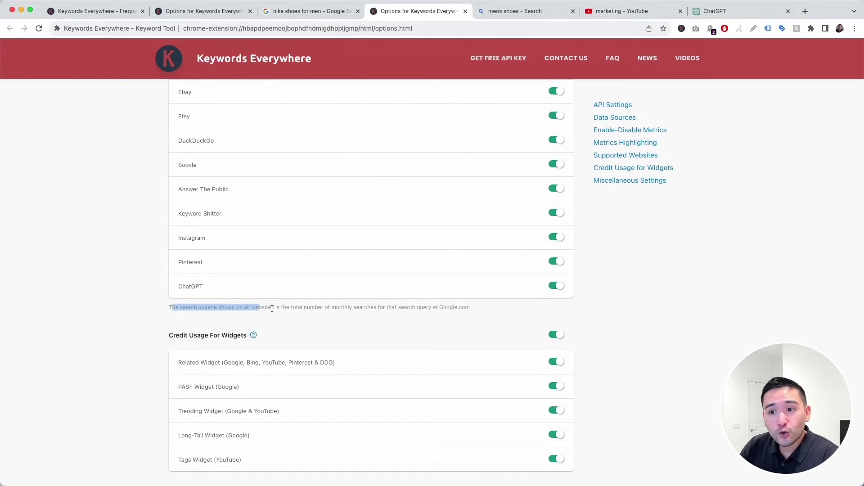
pyautogui.click(258, 274)
pyautogui.scroll(5, 266, 265)
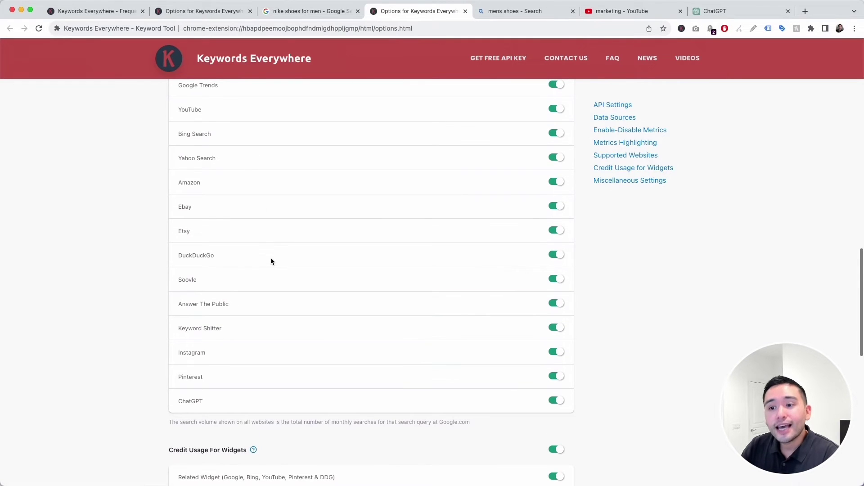
pyautogui.scroll(-1, 281, 321)
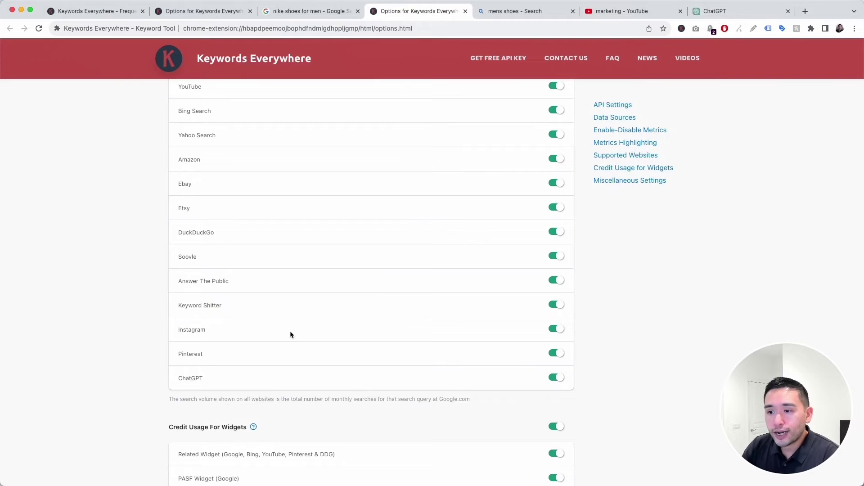
pyautogui.scroll(9, 298, 331)
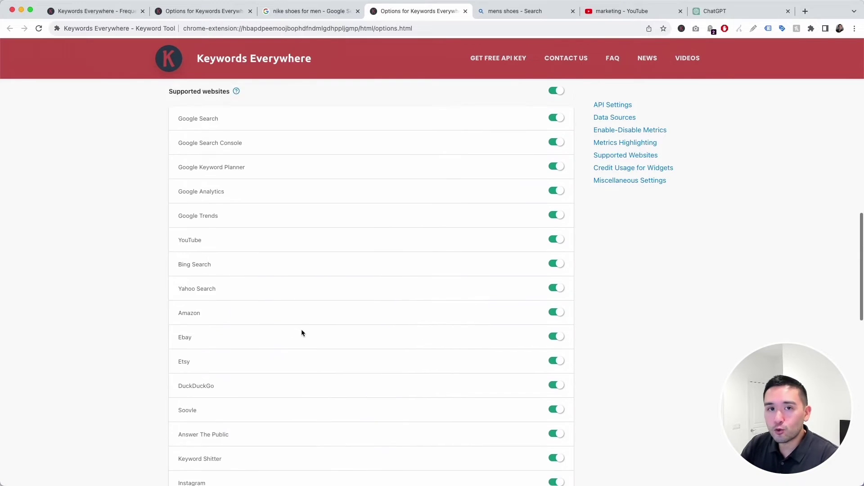
pyautogui.scroll(-1, 302, 333)
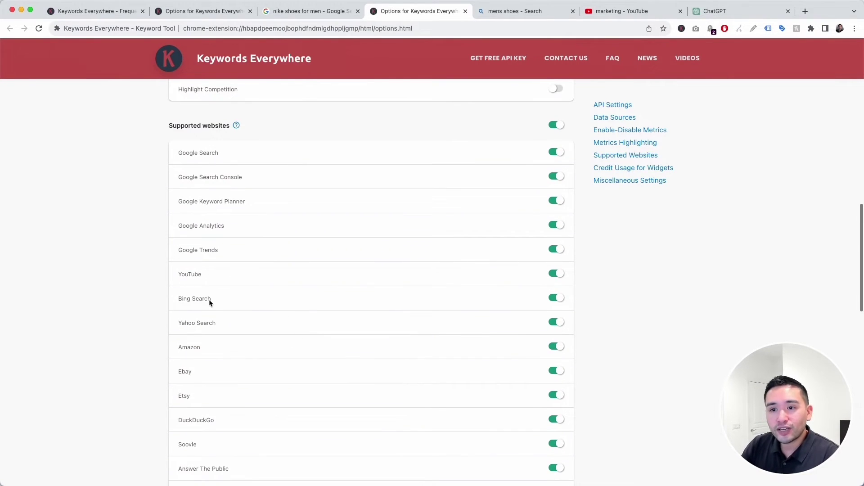
pyautogui.tripleClick(224, 298)
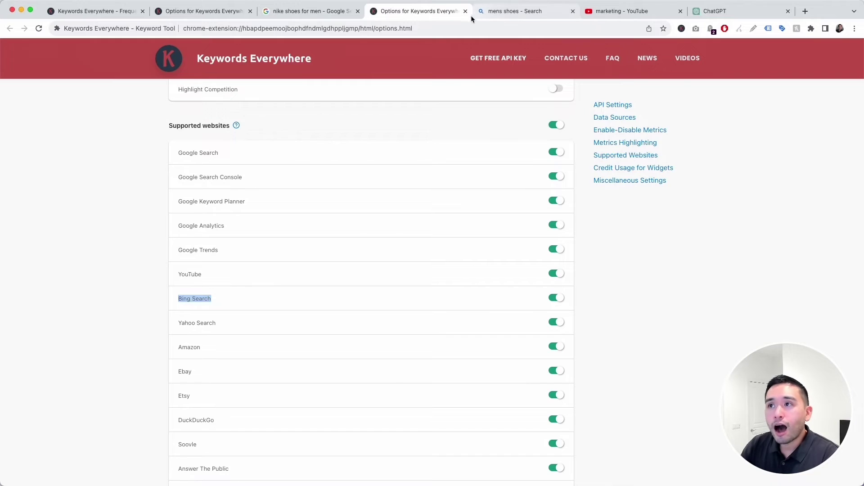
pyautogui.click(495, 11)
pyautogui.scroll(-7, 541, 253)
pyautogui.scroll(-15, 551, 315)
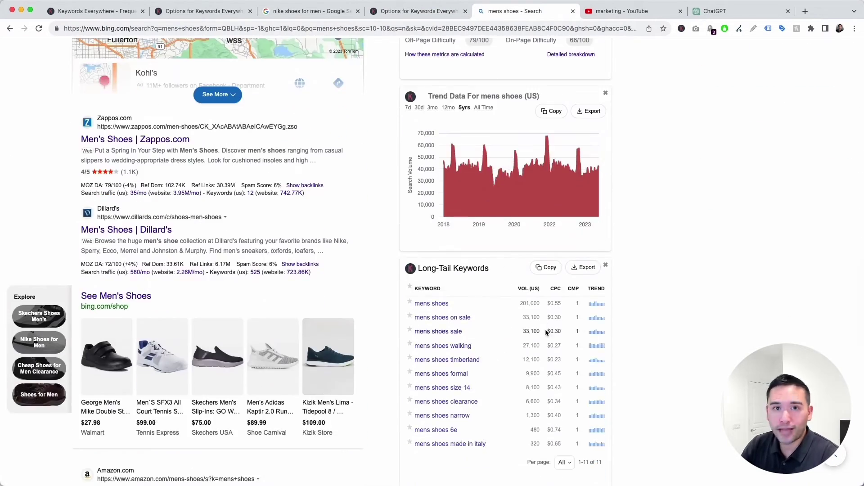
# Step: Switch off the Long-Tail Widget (Google) toggle under Credit Usage For Widgets
pyautogui.hotkey('ctrl', 'shift', 'Tab')
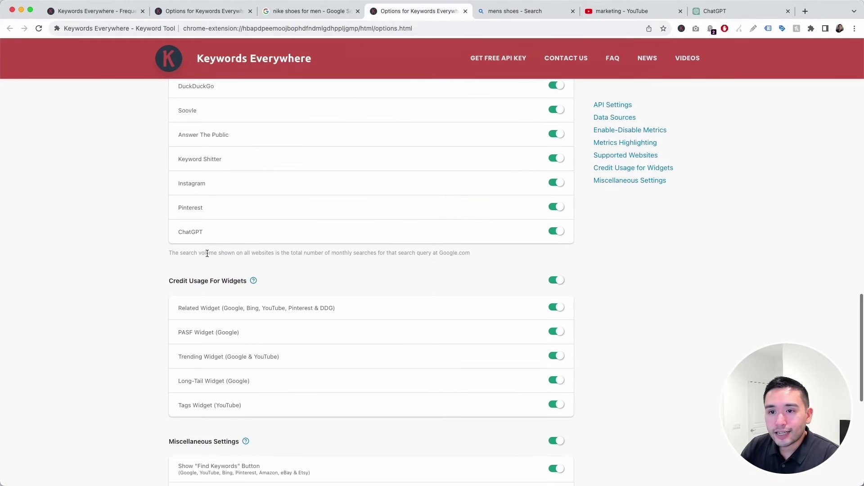
pyautogui.scroll(-1, 208, 255)
pyautogui.moveTo(176, 255); pyautogui.dragTo(246, 255)
pyautogui.click(240, 255)
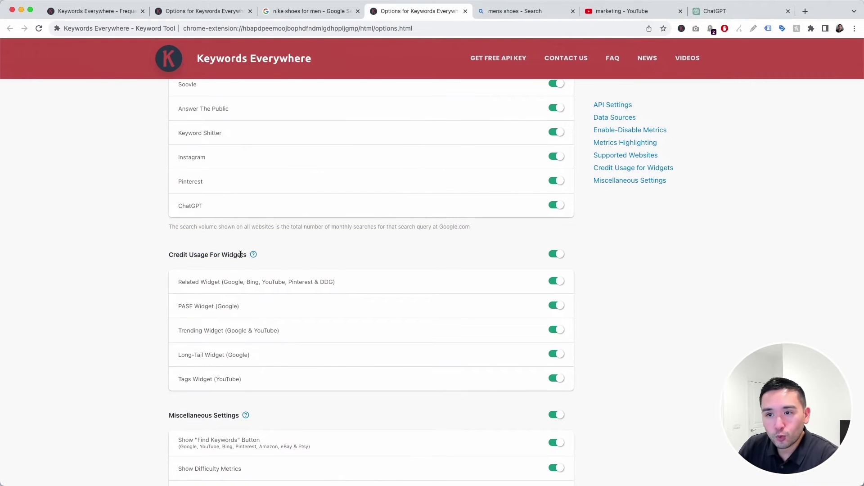
pyautogui.scroll(-1, 290, 232)
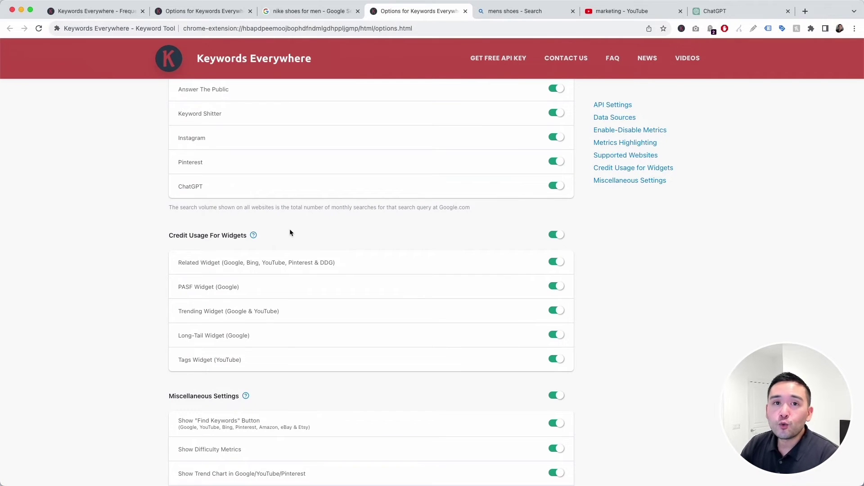
pyautogui.scroll(-1, 210, 318)
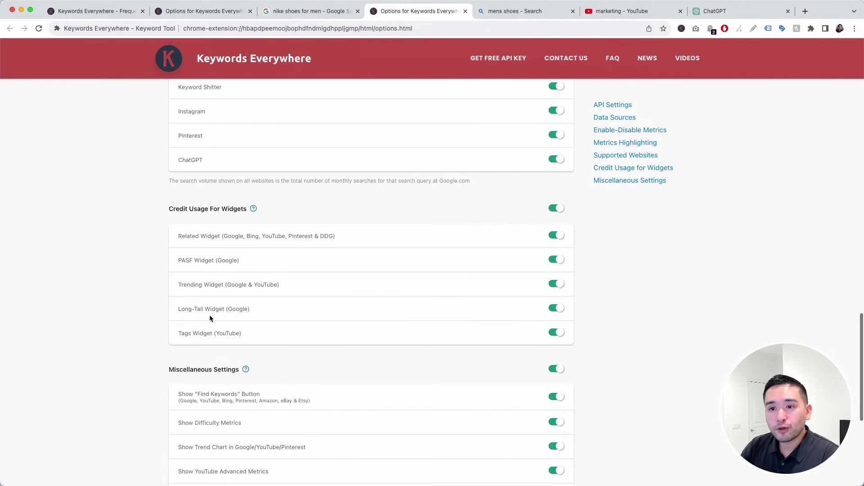
pyautogui.moveTo(179, 310); pyautogui.dragTo(237, 311)
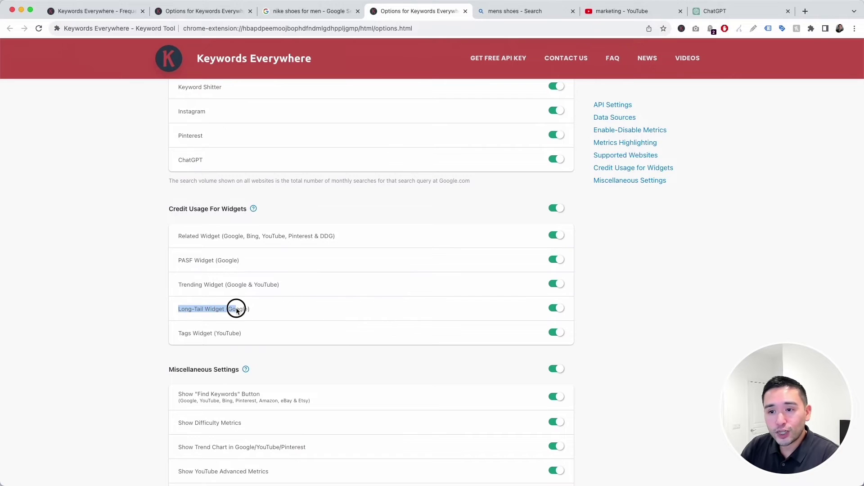
pyautogui.click(236, 310)
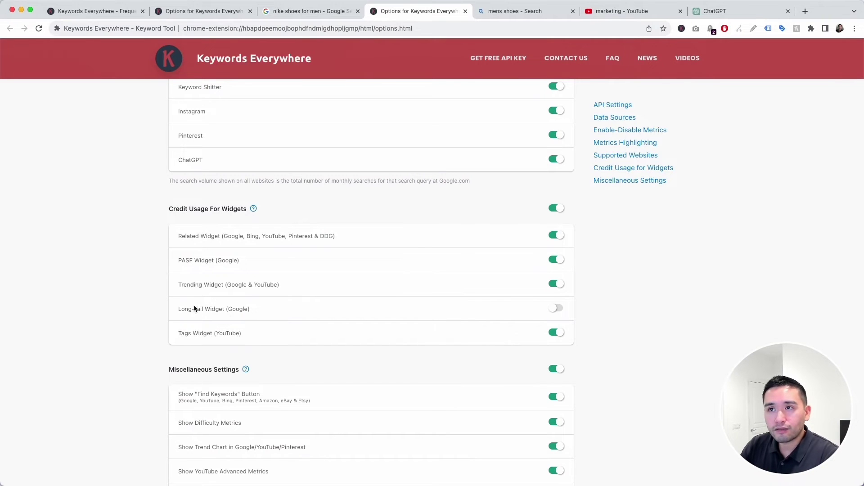
# Step: Reload the 'nike shoes for men' Google results to apply the widget change
pyautogui.click(323, 11)
pyautogui.scroll(-20, 440, 186)
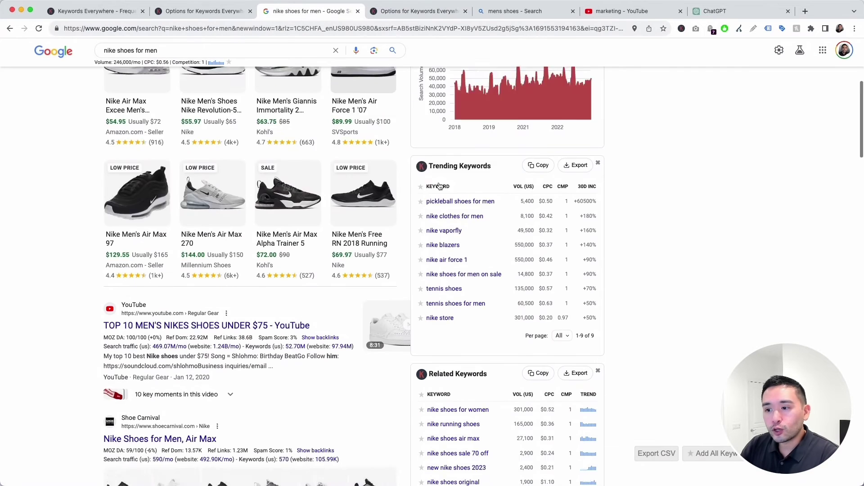
pyautogui.scroll(-8, 446, 203)
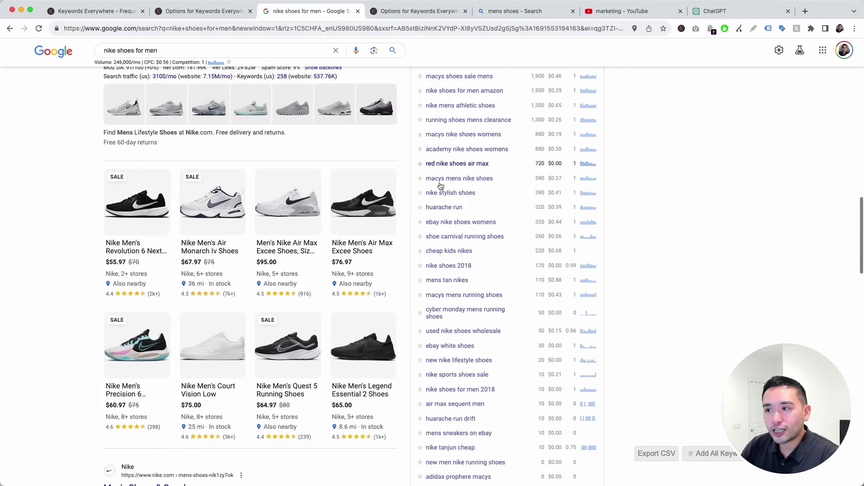
pyautogui.scroll(-6, 475, 263)
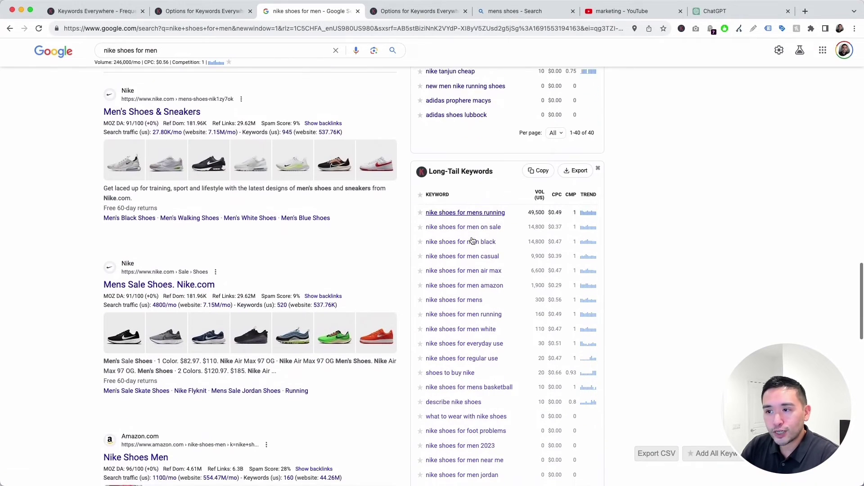
pyautogui.scroll(3, 577, 302)
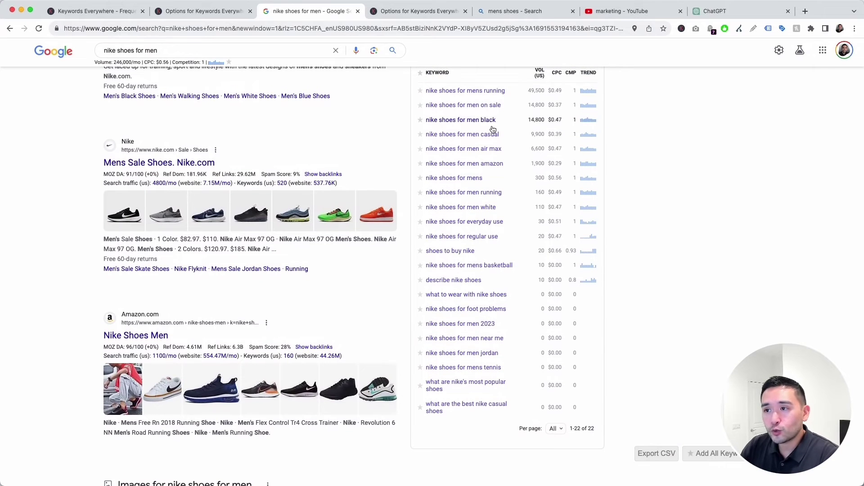
pyautogui.scroll(1, 492, 122)
pyautogui.scroll(1, 494, 125)
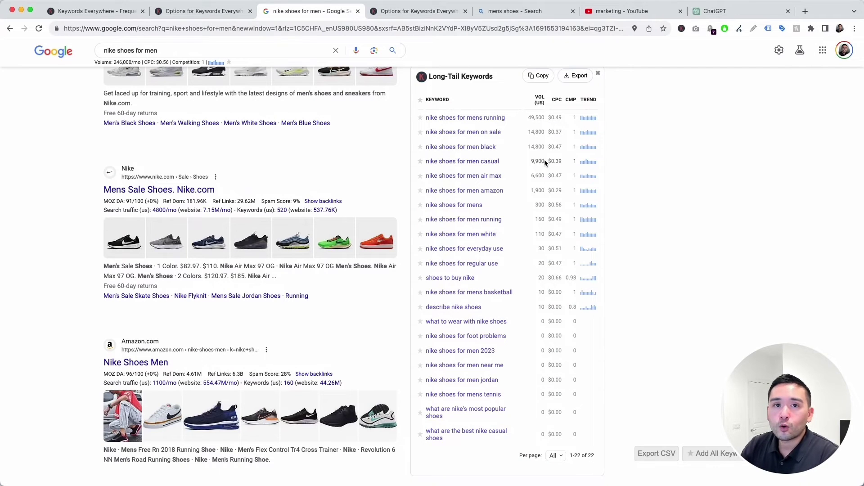
pyautogui.scroll(-1, 517, 162)
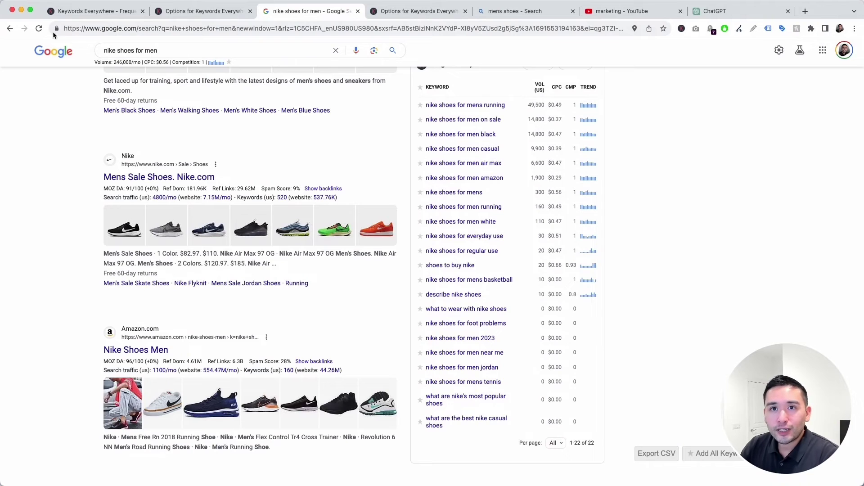
pyautogui.click(39, 28)
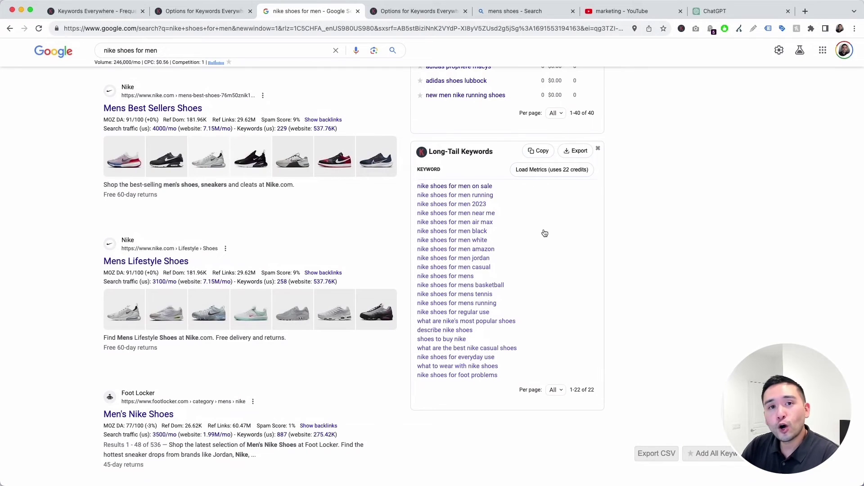
# Step: Check the Long-Tail Keywords panel lists keywords without metrics, then return to the extension options
pyautogui.scroll(1, 544, 233)
pyautogui.scroll(3, 545, 233)
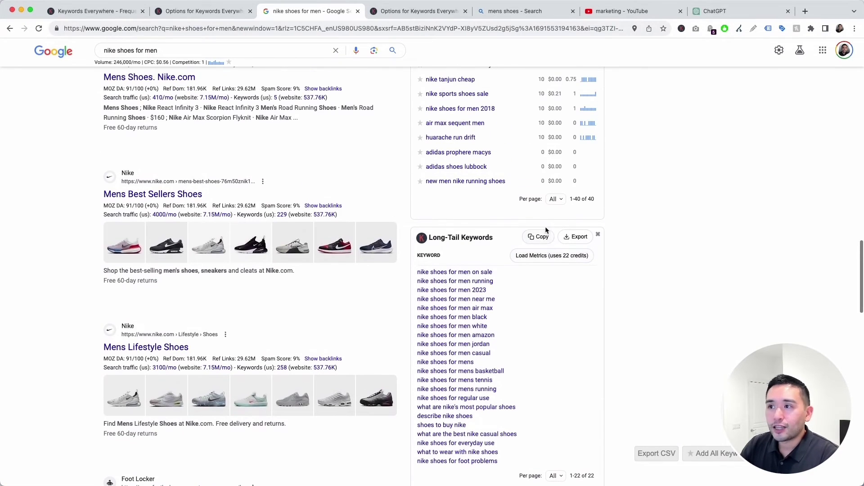
pyautogui.scroll(-3, 556, 310)
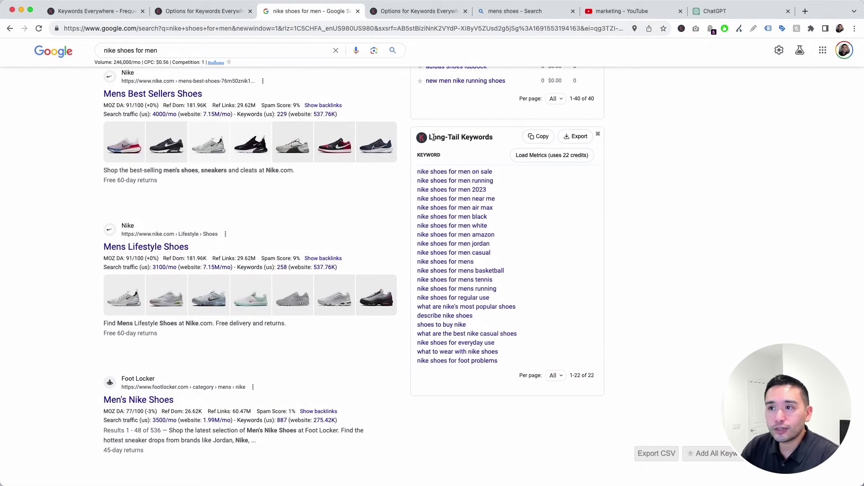
pyautogui.moveTo(430, 137); pyautogui.dragTo(490, 138)
pyautogui.click(488, 144)
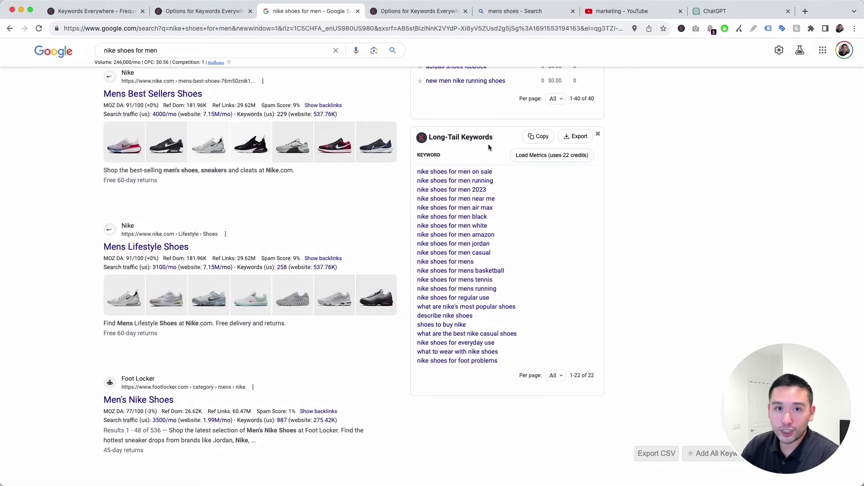
pyautogui.hotkey('ctrl', 'Tab')
pyautogui.scroll(-5, 416, 227)
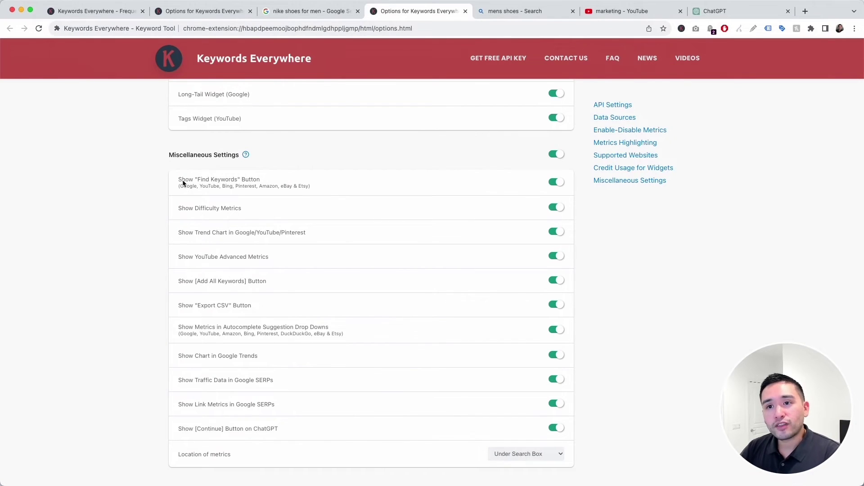
pyautogui.moveTo(182, 182); pyautogui.dragTo(256, 179)
pyautogui.click(258, 179)
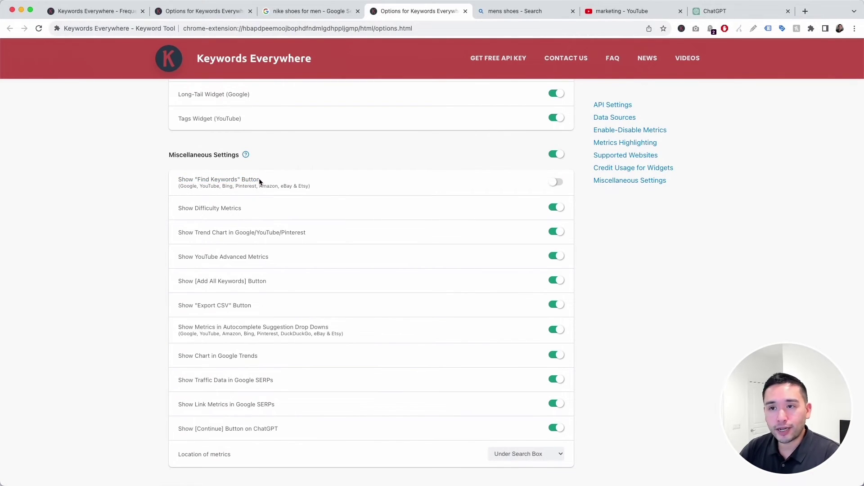
pyautogui.doubleClick(248, 180)
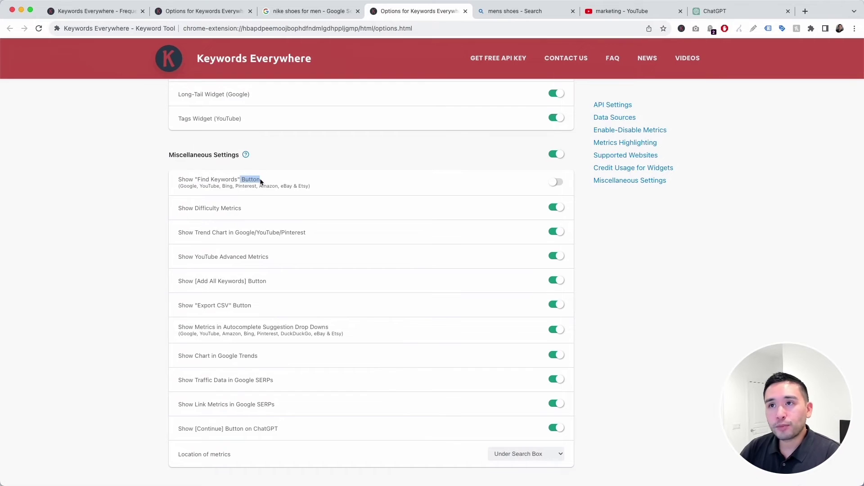
pyautogui.click(307, 13)
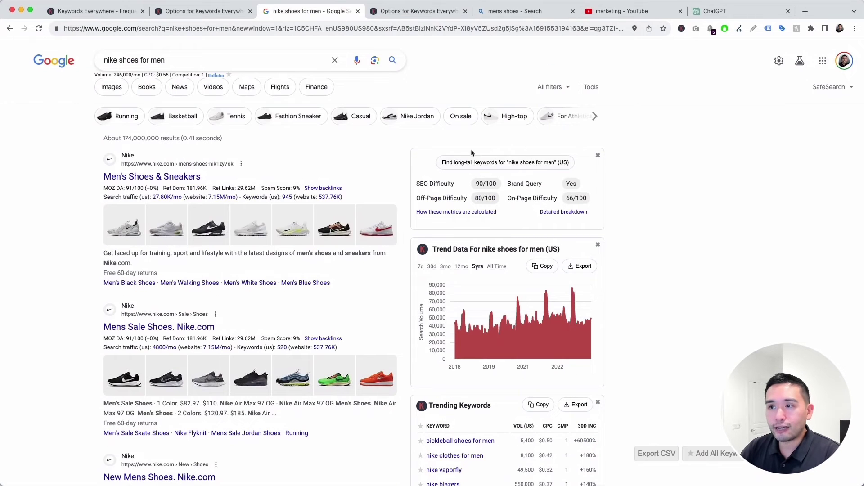
pyautogui.click(443, 12)
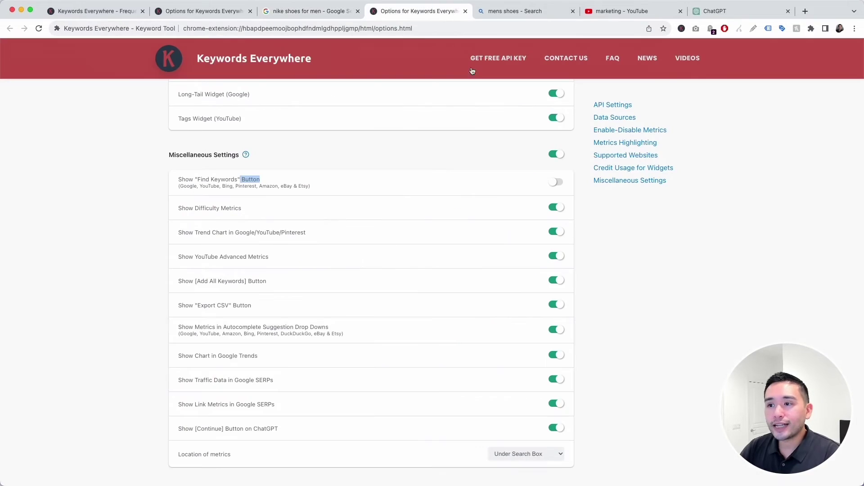
pyautogui.click(554, 185)
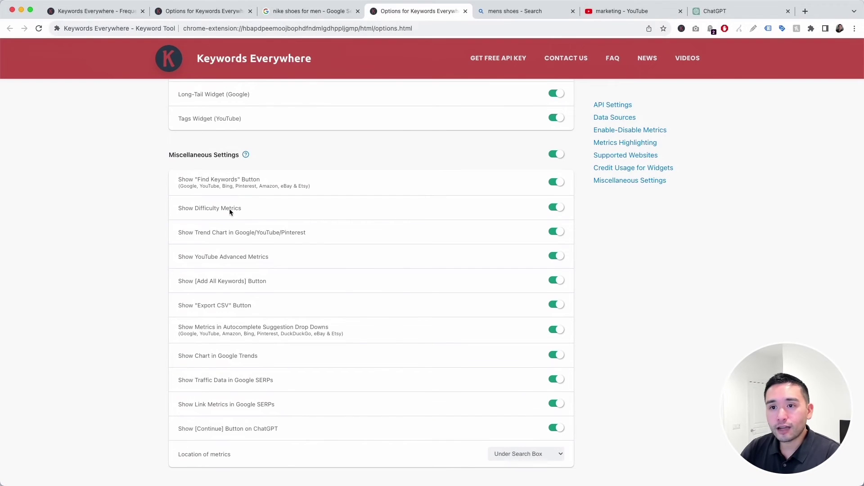
pyautogui.click(332, 18)
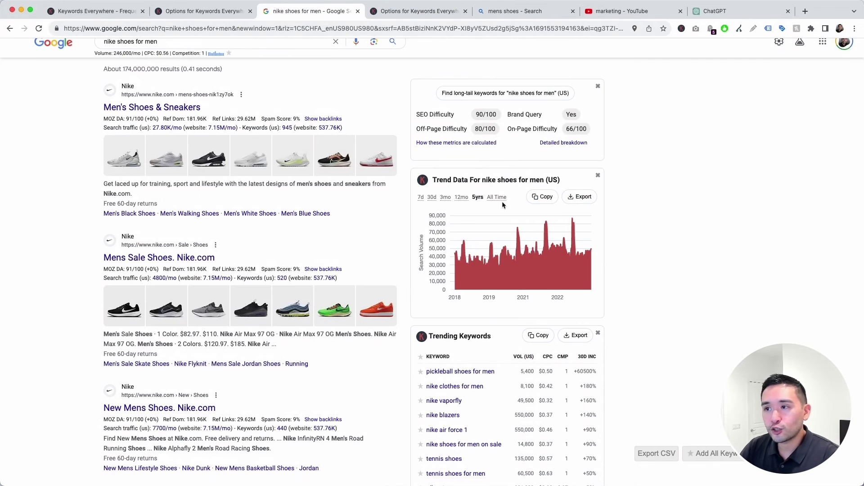
pyautogui.hotkey('ctrl', 'Tab')
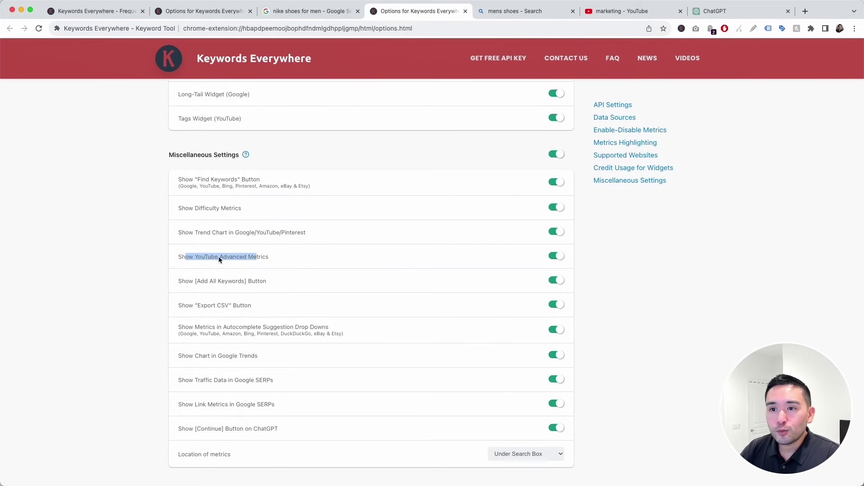
pyautogui.scroll(-1, 246, 259)
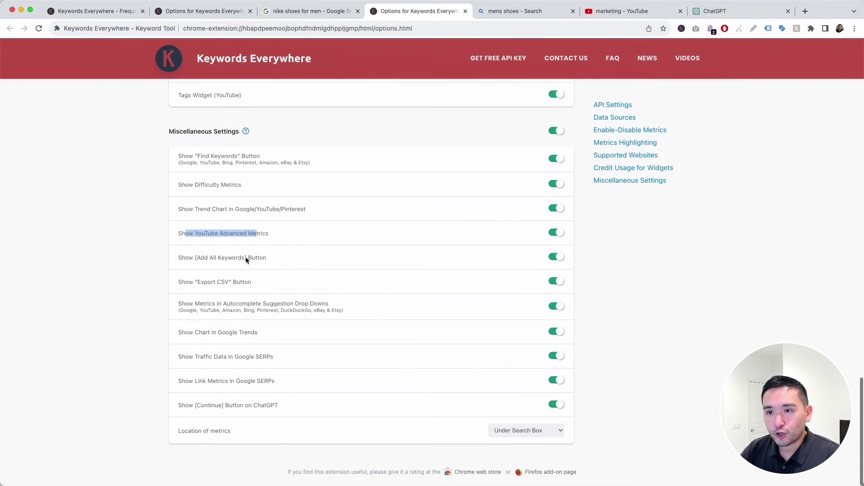
pyautogui.click(639, 14)
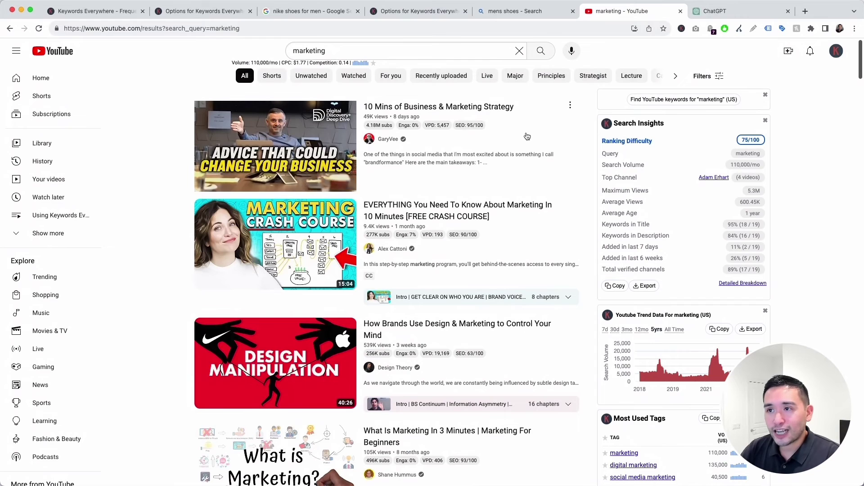
pyautogui.moveTo(438, 126)
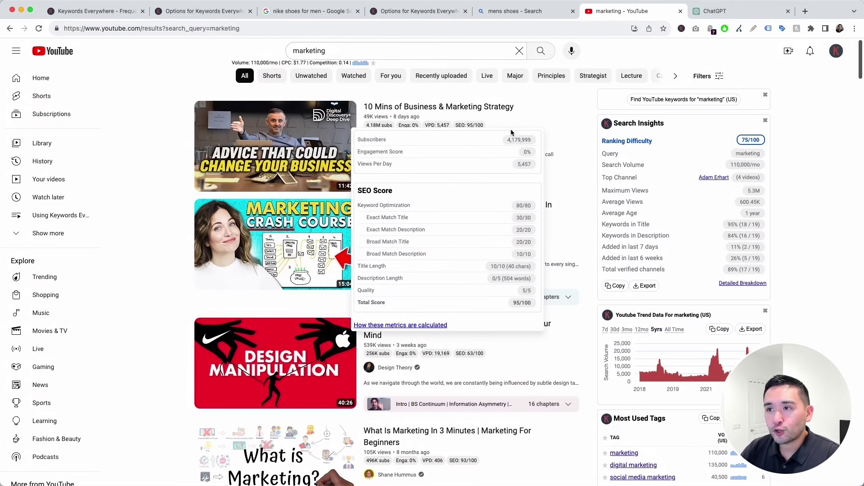
pyautogui.scroll(-3, 402, 238)
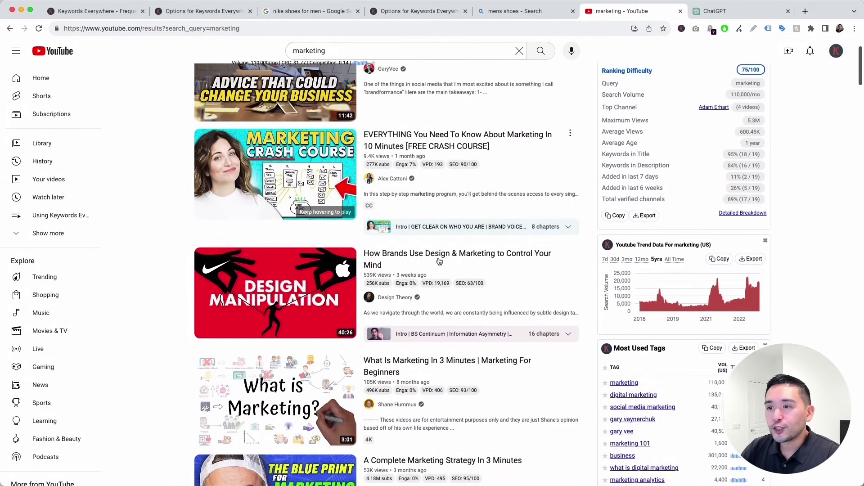
pyautogui.scroll(-1, 448, 272)
pyautogui.scroll(-1, 448, 271)
pyautogui.scroll(2, 450, 270)
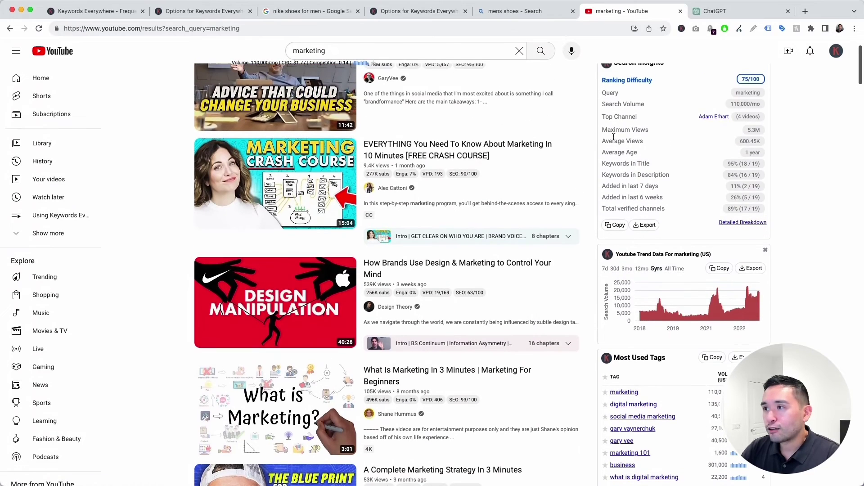
pyautogui.scroll(-8, 624, 301)
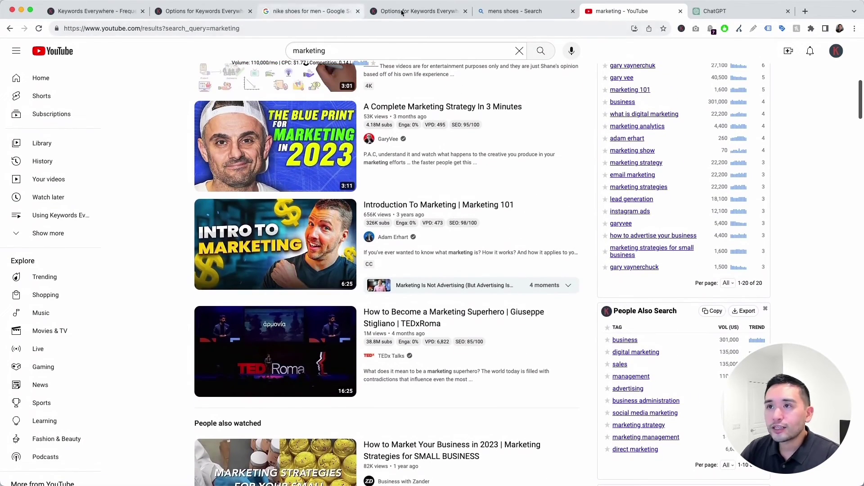
# Step: Load Show Advanced Metrics in Search Insights for the 'marketing' YouTube results
pyautogui.click(444, 14)
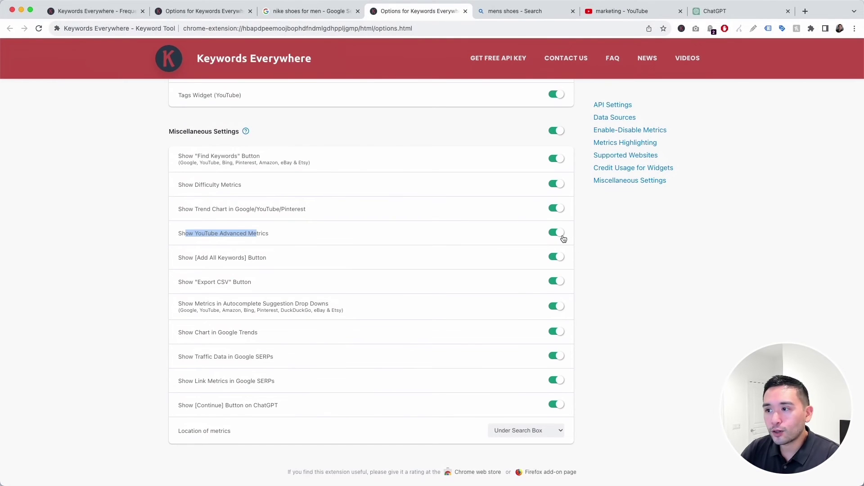
pyautogui.press('super+6')
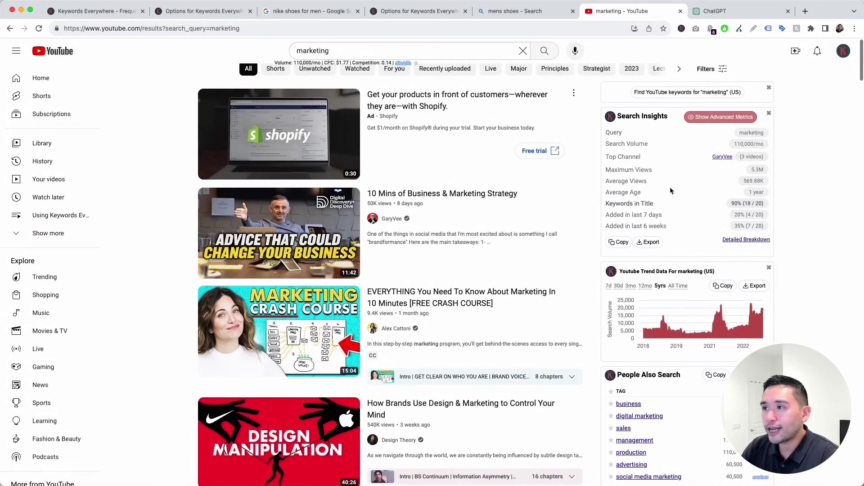
pyautogui.scroll(-5, 691, 167)
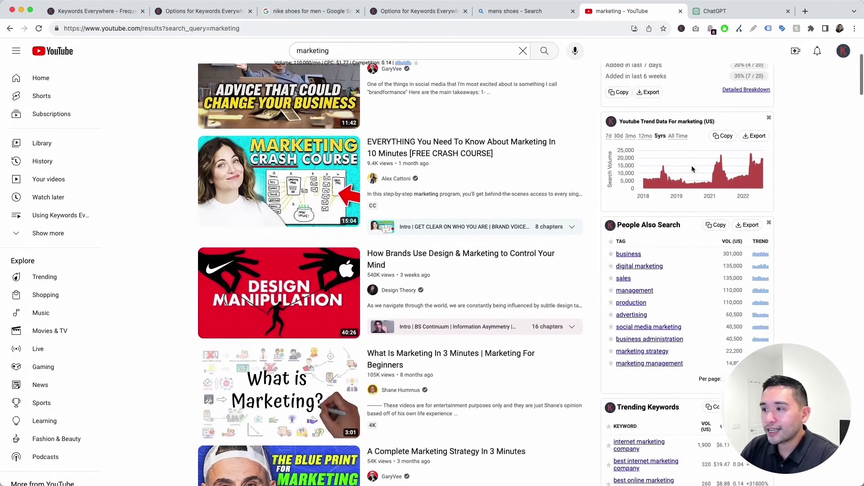
pyautogui.scroll(-14, 692, 166)
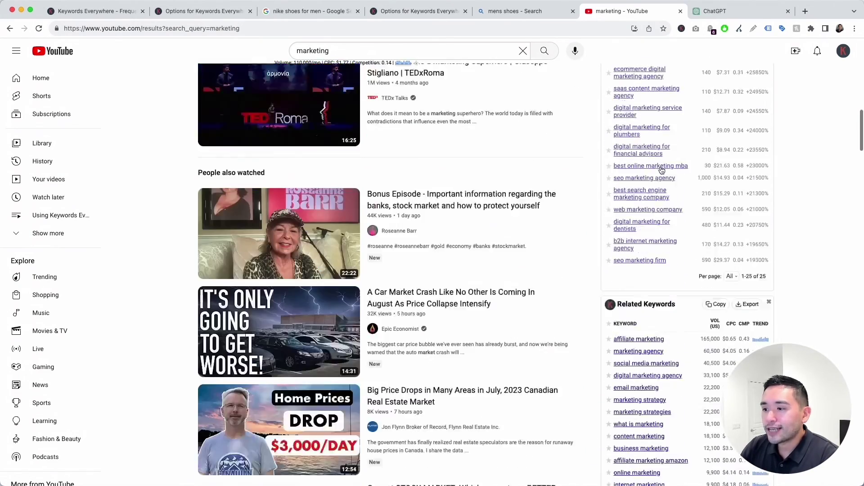
pyautogui.scroll(-6, 661, 170)
pyautogui.scroll(18, 663, 171)
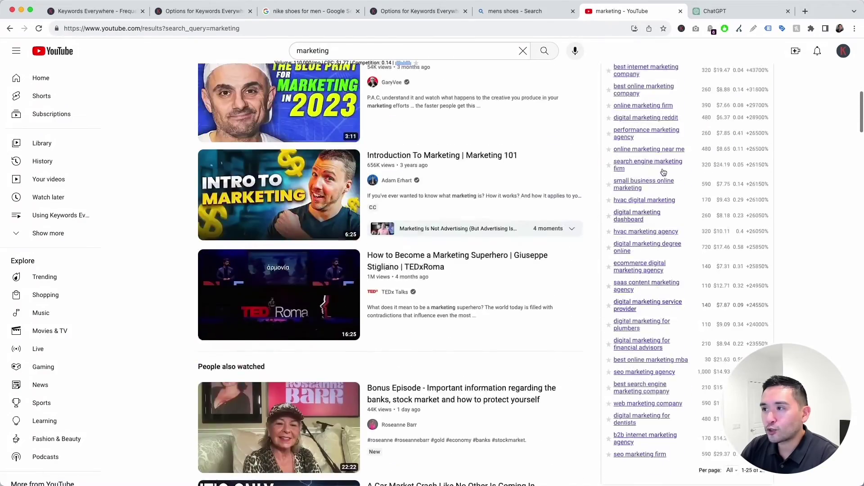
pyautogui.scroll(6, 663, 170)
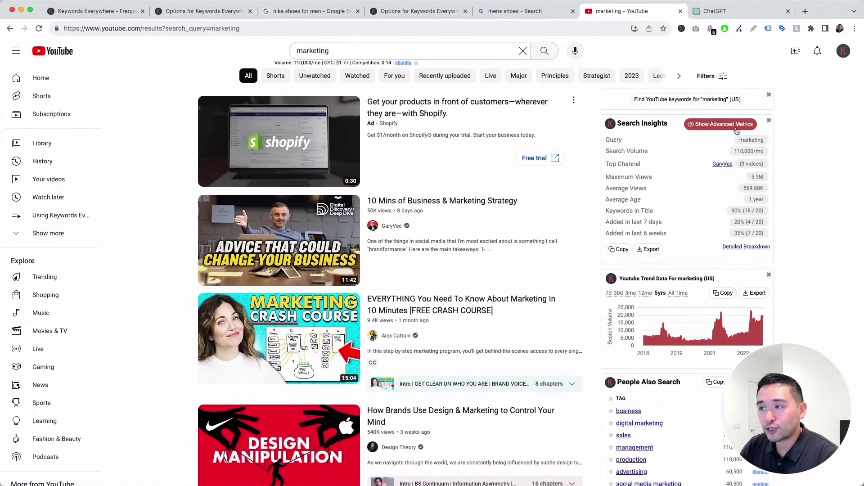
pyautogui.click(723, 125)
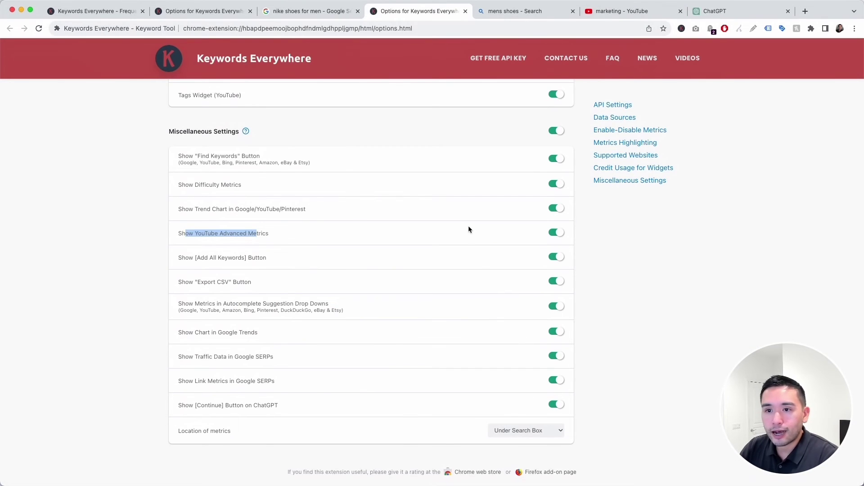
pyautogui.click(188, 261)
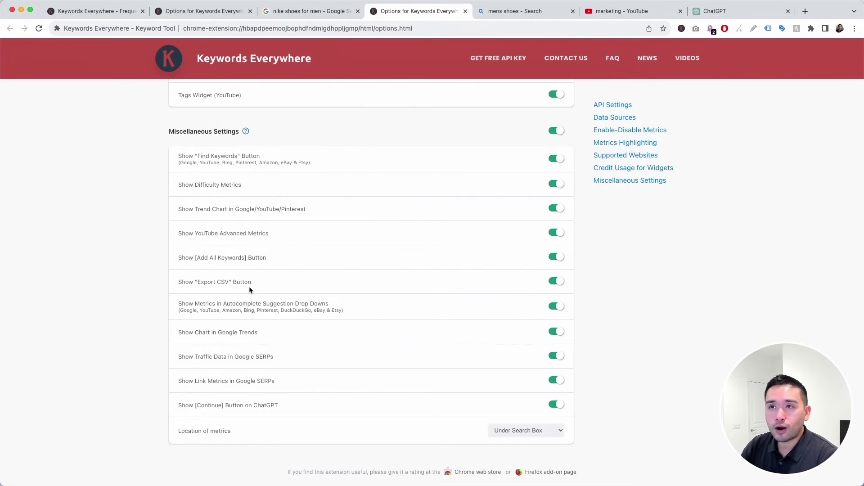
pyautogui.click(312, 12)
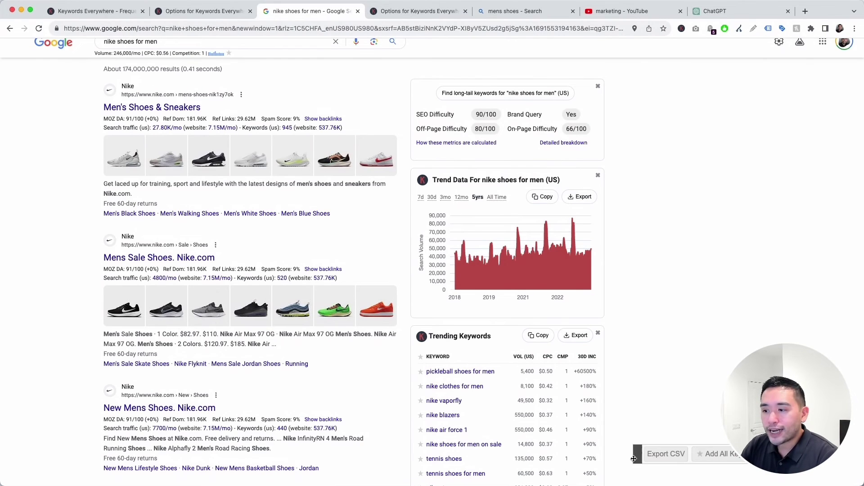
pyautogui.moveTo(630, 455); pyautogui.dragTo(623, 364)
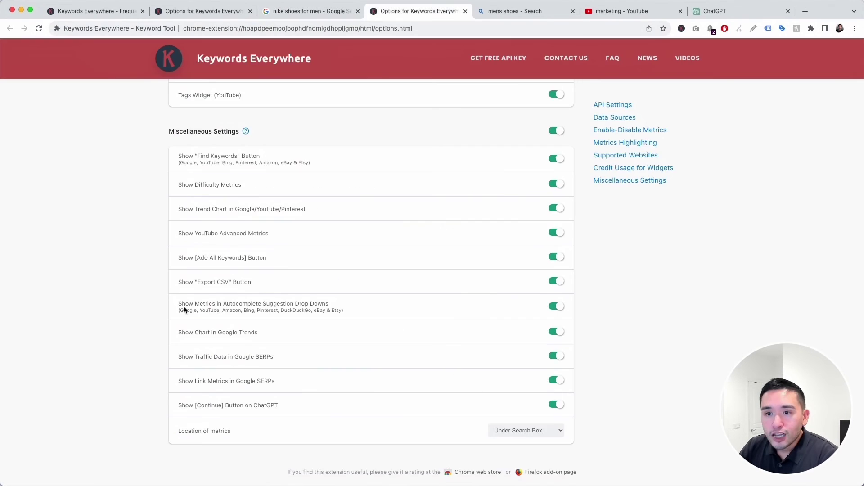
pyautogui.click(299, 305)
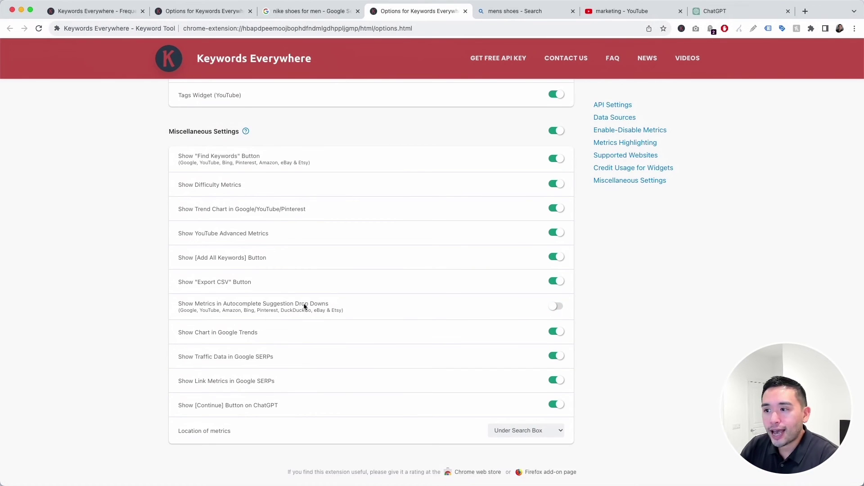
pyautogui.click(305, 306)
pyautogui.click(308, 12)
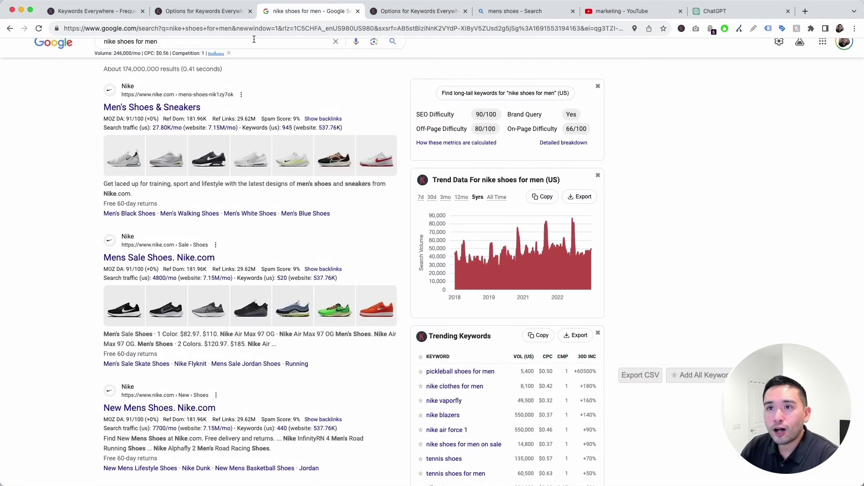
pyautogui.click(233, 40)
pyautogui.scroll(2, 207, 77)
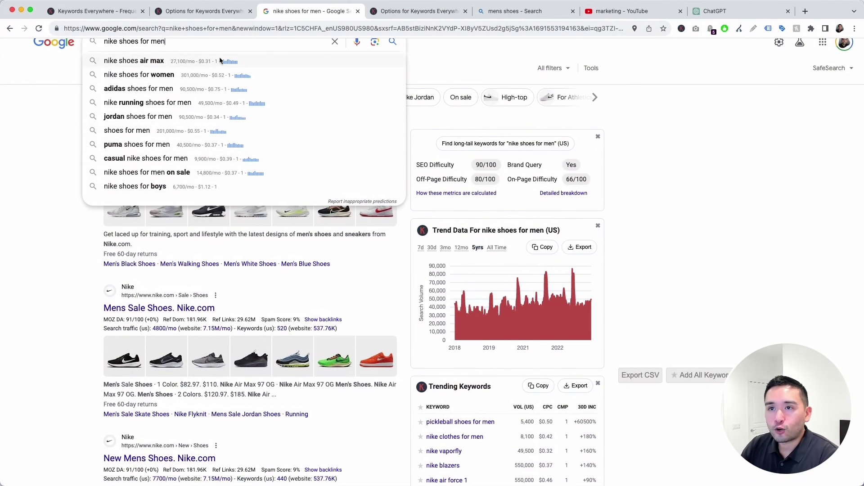
pyautogui.hotkey('ctrl', 'Tab')
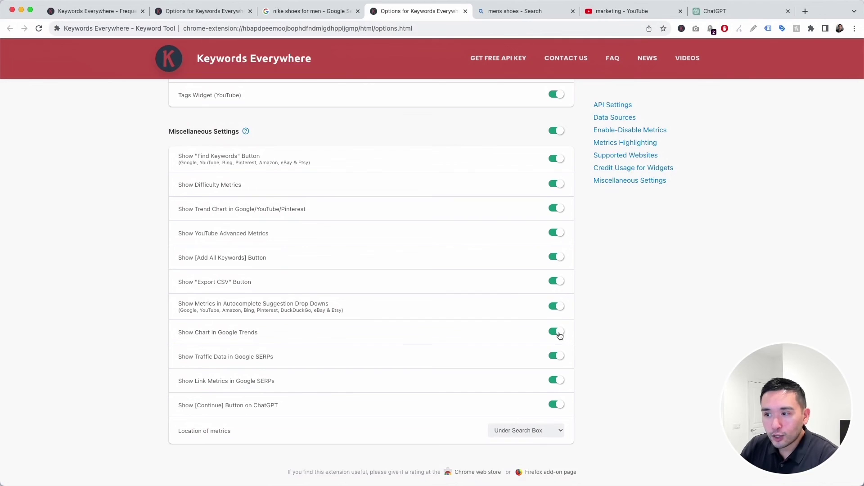
pyautogui.moveTo(189, 336); pyautogui.dragTo(241, 333)
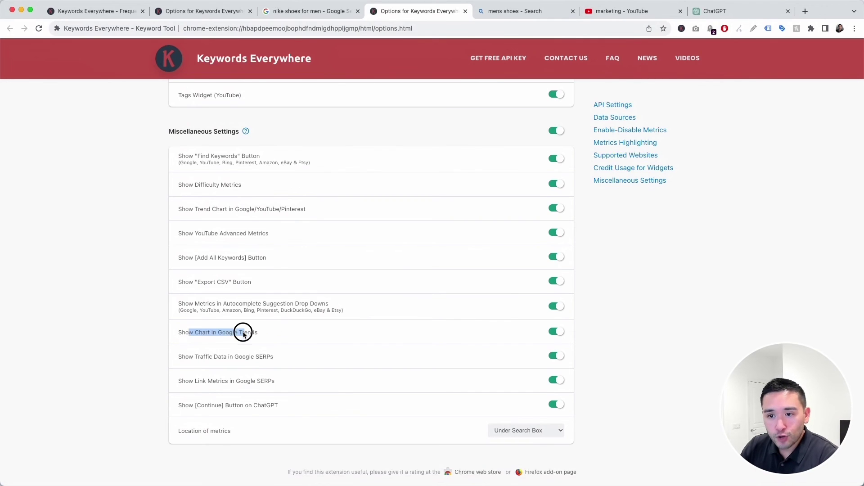
pyautogui.click(239, 335)
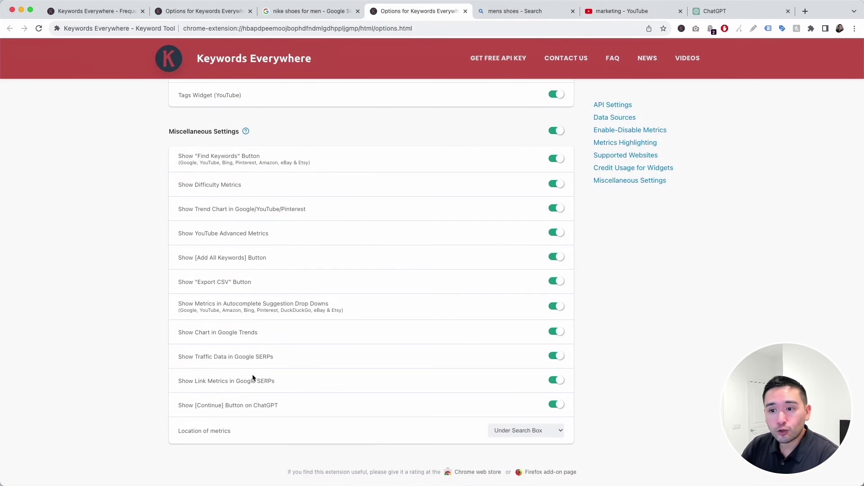
pyautogui.click(332, 10)
pyautogui.click(27, 274)
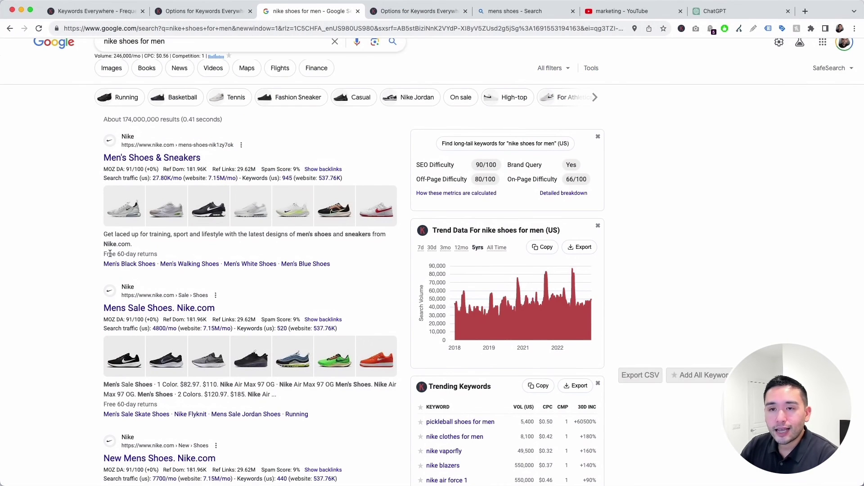
pyautogui.scroll(-3, 110, 254)
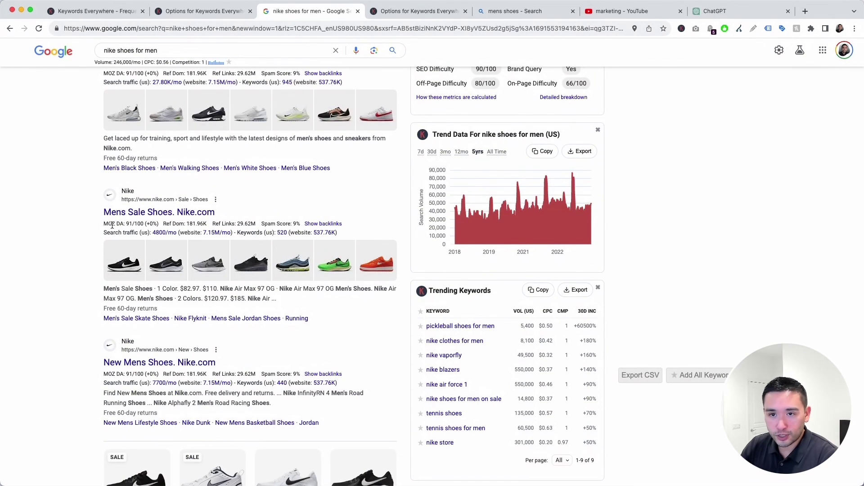
pyautogui.moveTo(109, 225); pyautogui.dragTo(284, 222)
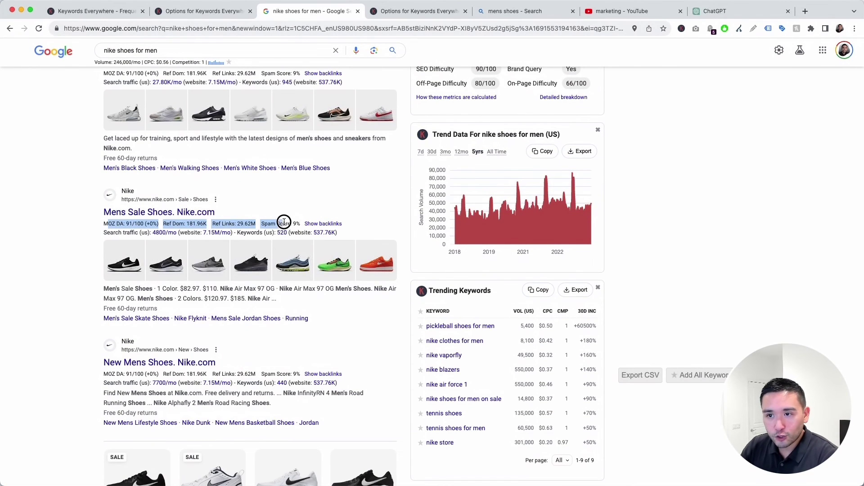
pyautogui.click(114, 232)
pyautogui.moveTo(115, 232); pyautogui.dragTo(307, 233)
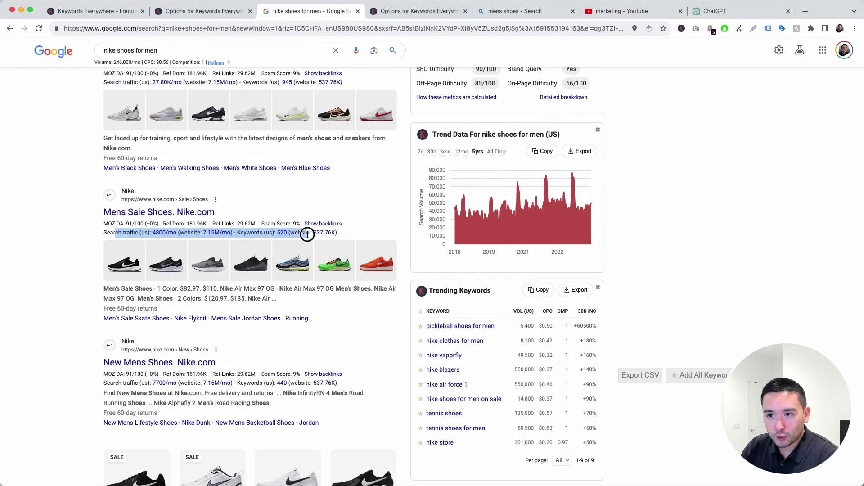
pyautogui.moveTo(116, 374); pyautogui.dragTo(160, 374)
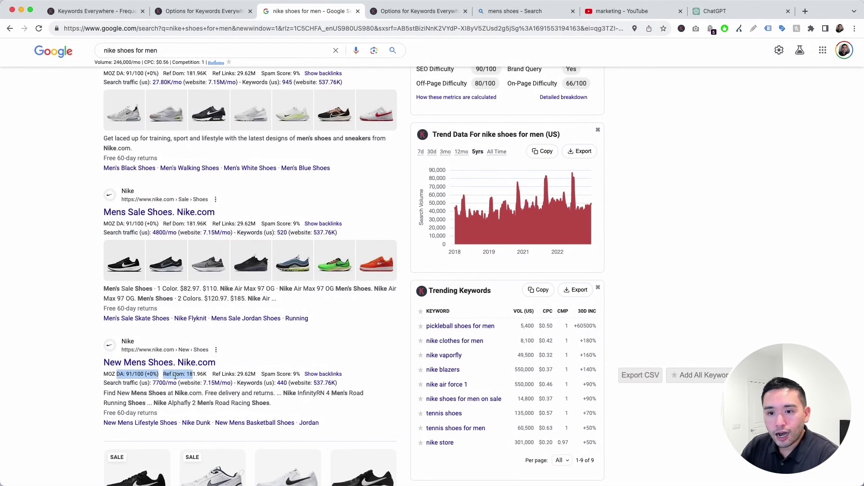
pyautogui.click(134, 380)
pyautogui.hotkey('ctrl', 'Tab')
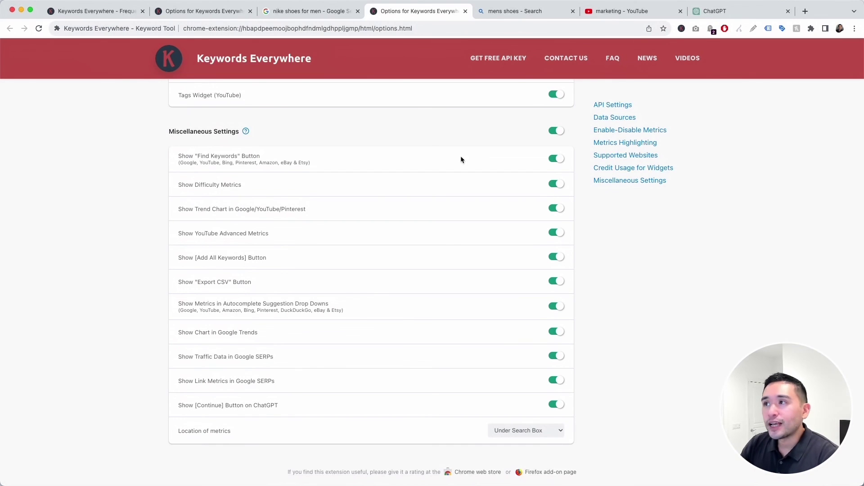
pyautogui.click(715, 11)
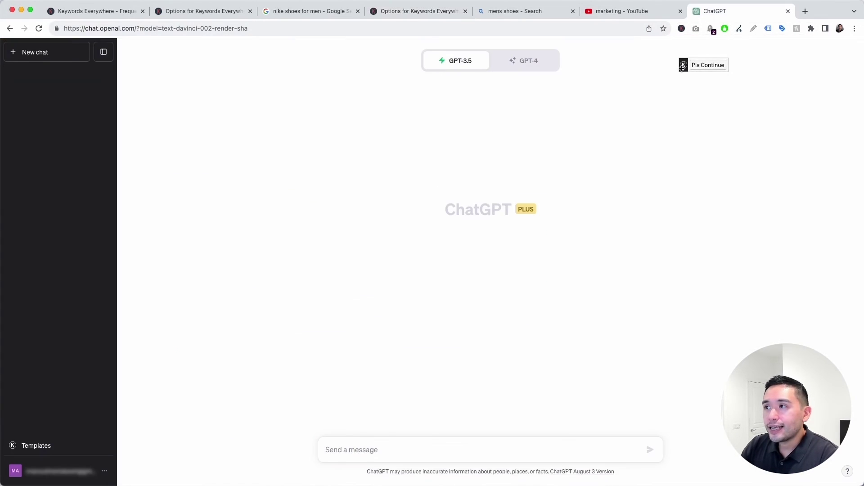
pyautogui.moveTo(690, 92); pyautogui.dragTo(670, 77)
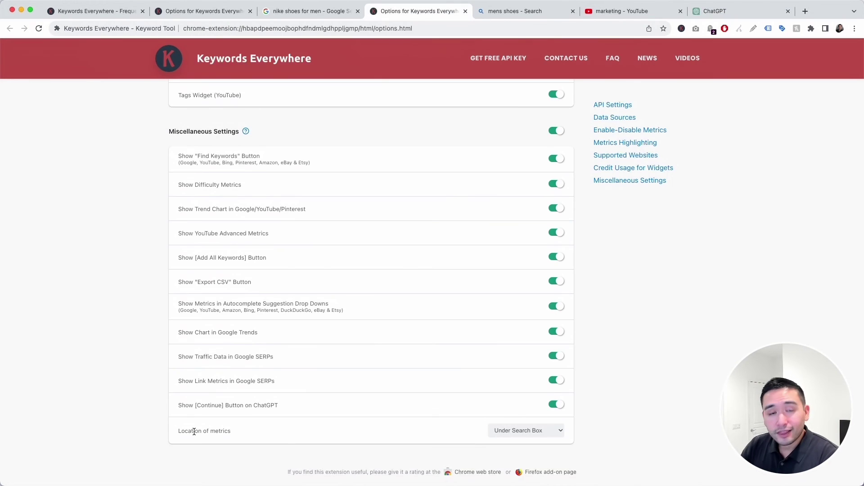
pyautogui.click(511, 435)
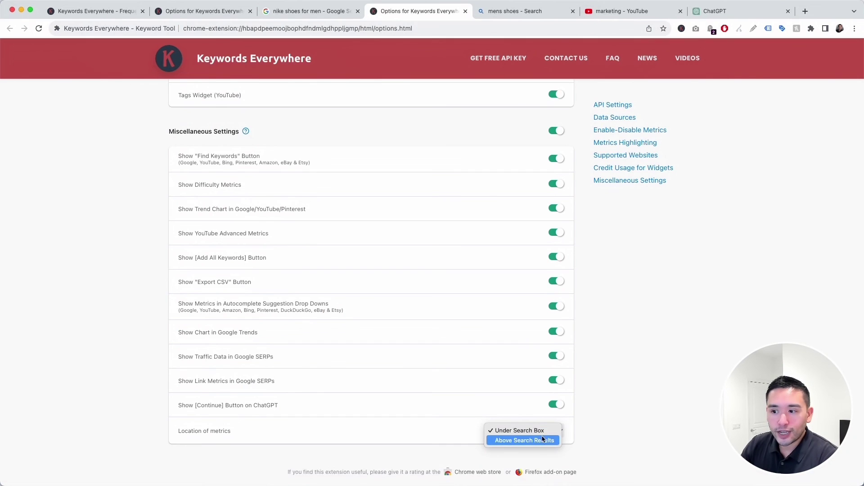
pyautogui.click(594, 368)
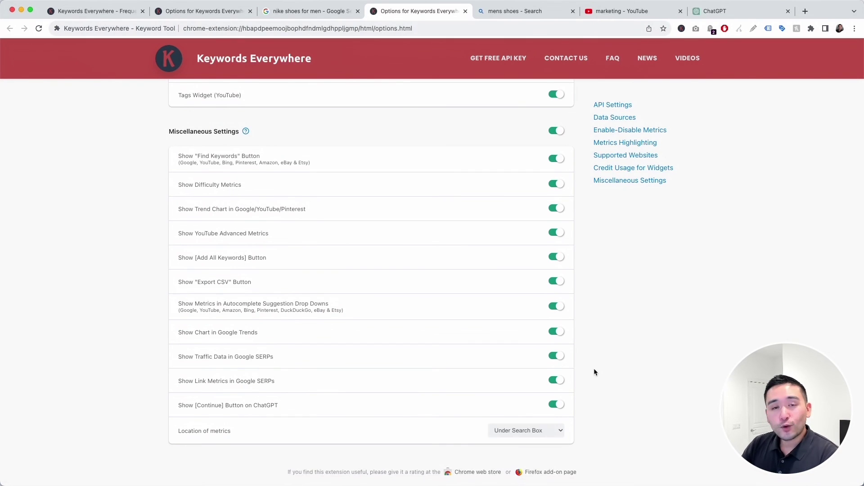
pyautogui.scroll(3, 594, 368)
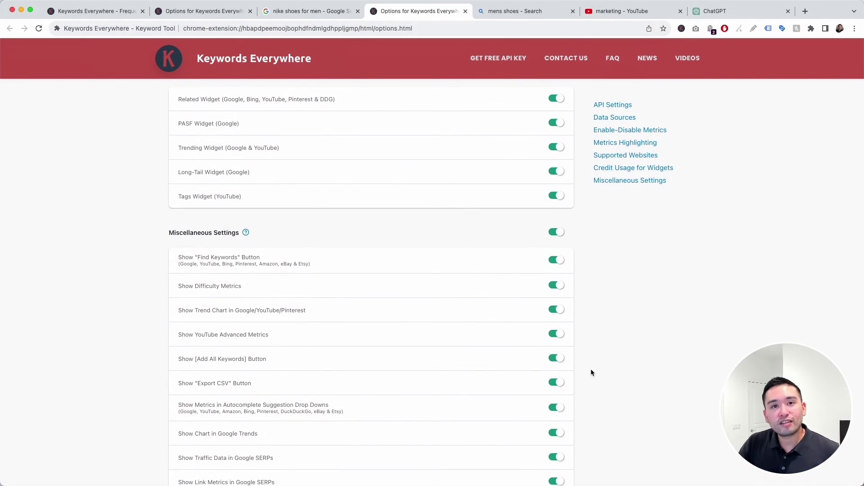
pyautogui.scroll(1, 593, 371)
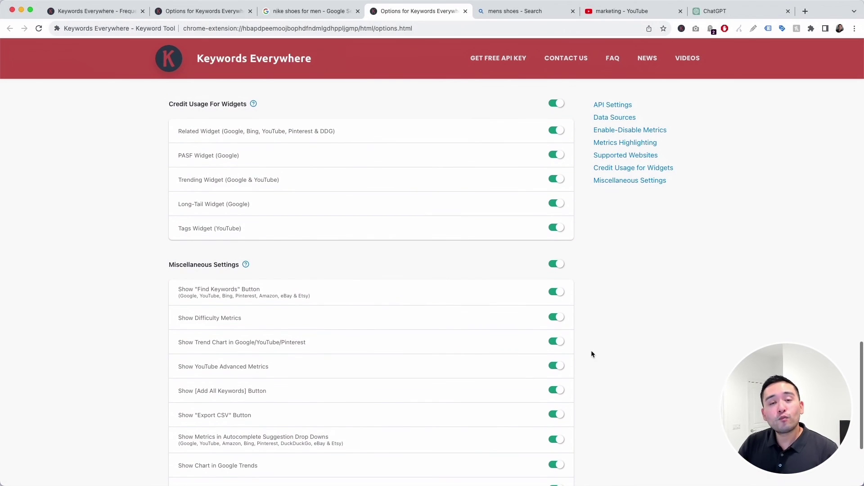